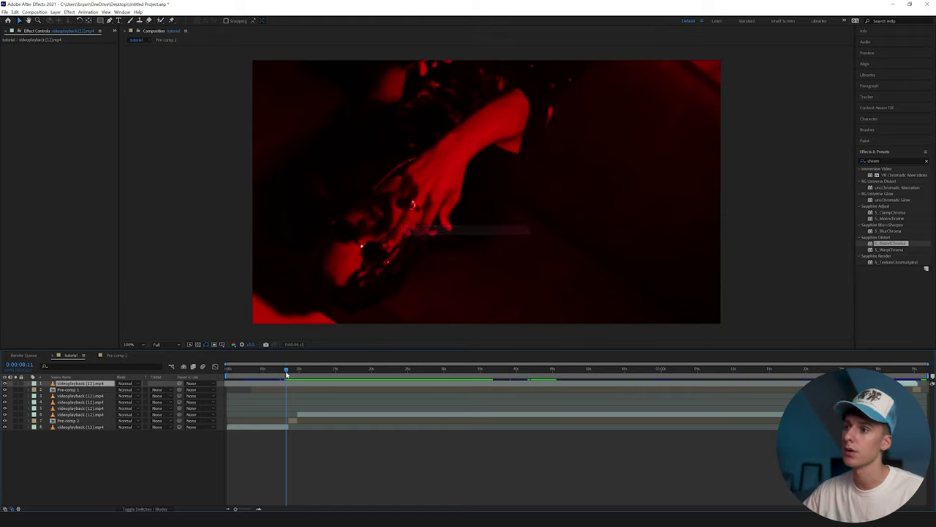
Preview the finished effect shots at several points along the tutorial composition's timeline
{"action": "key", "text": "space"}
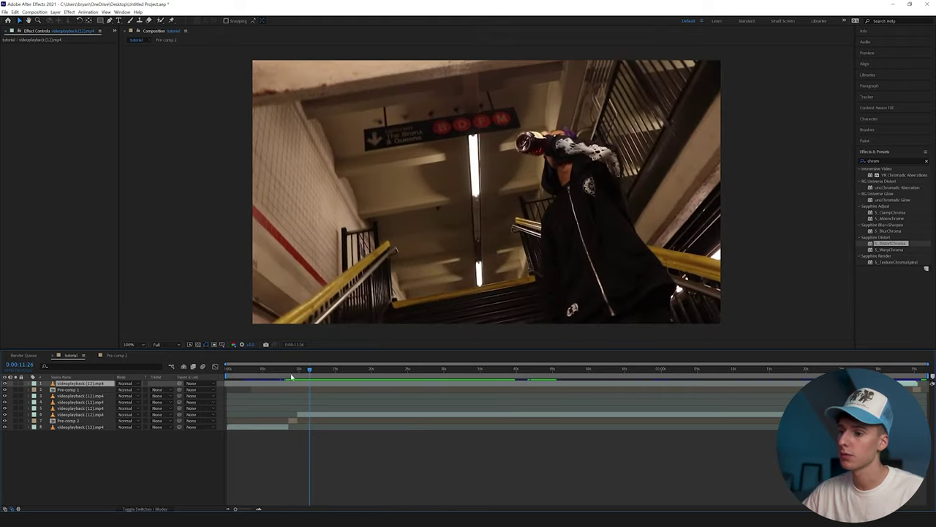
{"action": "left_click_drag", "start_coordinate": [292, 373], "coordinate": [532, 369]}
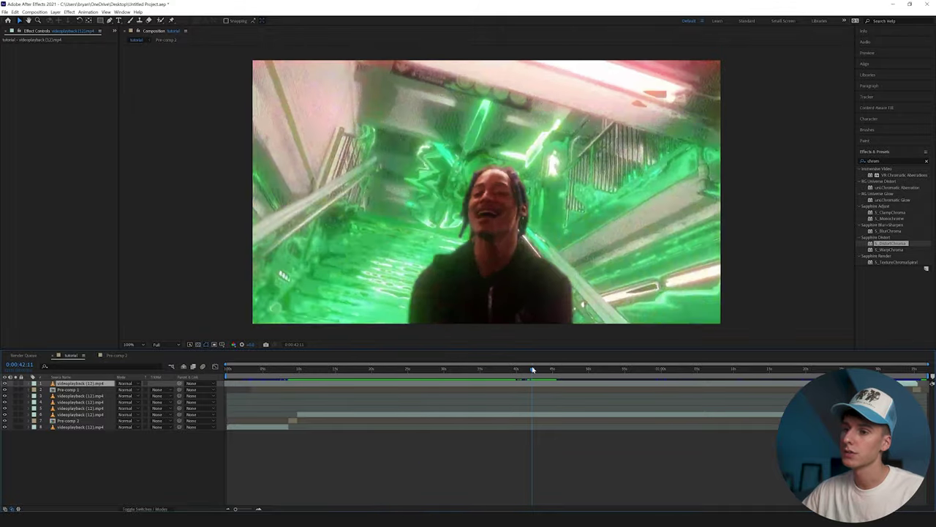
{"action": "key", "text": "space"}
{"action": "key", "text": "space"}
{"action": "left_click", "coordinate": [528, 375]}
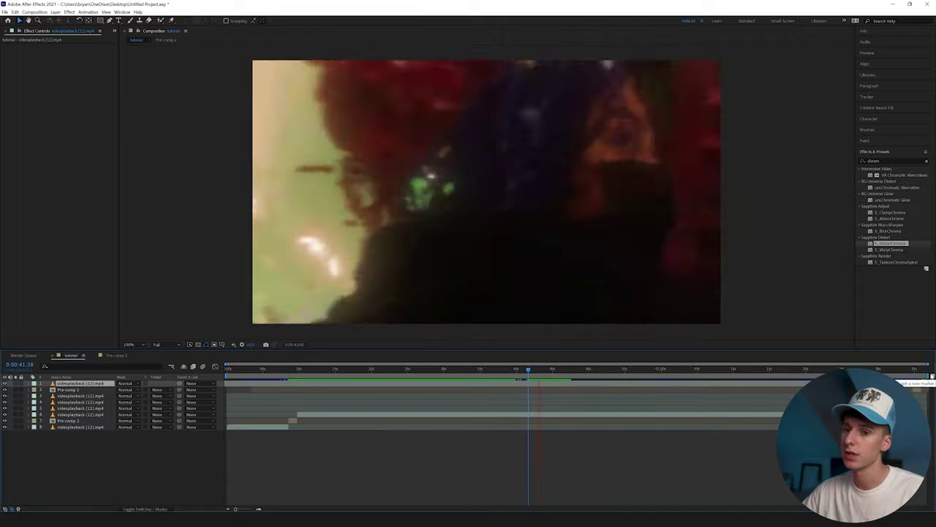
{"action": "left_click", "coordinate": [879, 370]}
{"action": "left_click_drag", "start_coordinate": [879, 370], "coordinate": [889, 373]}
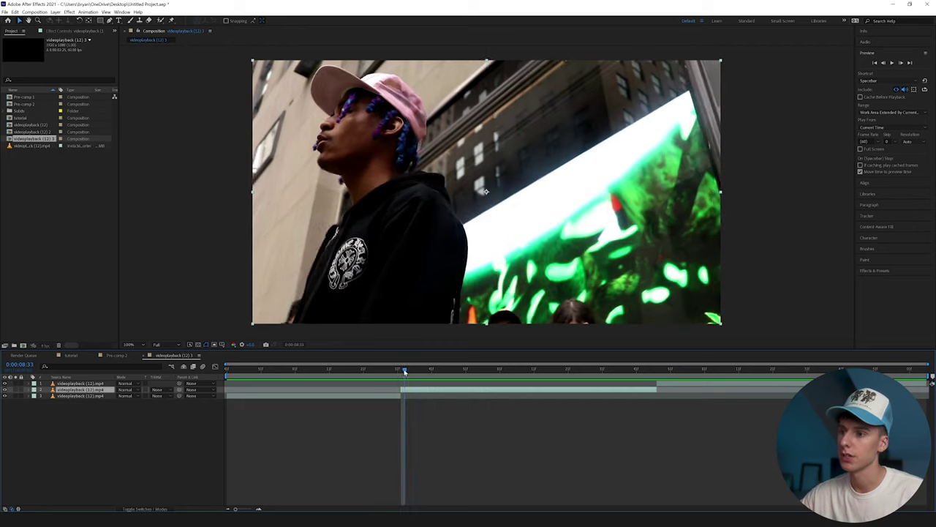
Roto Brush the man in the cap at the middle clip's first frame, selecting his jacket, neck, head and face and excluding the background
{"action": "mouse_move", "coordinate": [405, 373]}
{"action": "left_mouse_down"}
{"action": "mouse_move", "coordinate": [652, 379]}
{"action": "mouse_move", "coordinate": [403, 378]}
{"action": "left_mouse_up"}
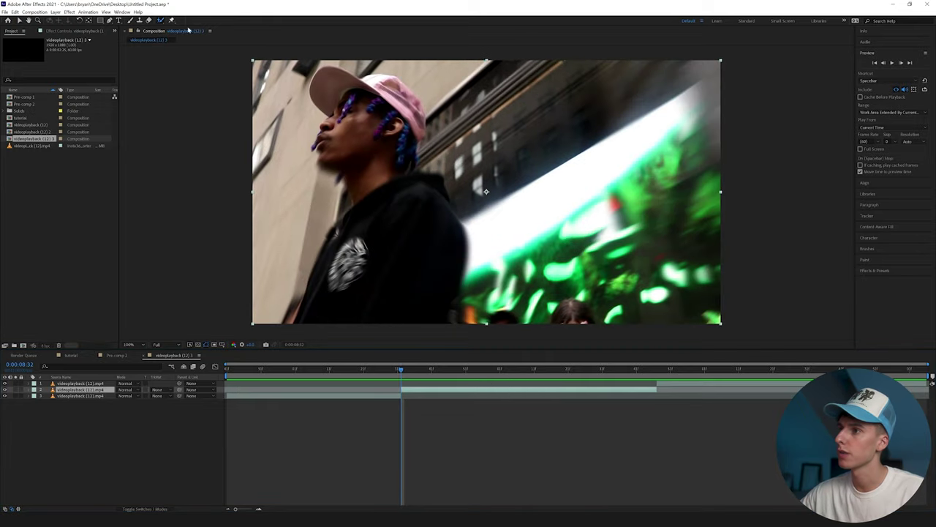
{"action": "double_click", "coordinate": [384, 235]}
{"action": "mouse_move", "coordinate": [393, 271]}
{"action": "left_mouse_down"}
{"action": "mouse_move", "coordinate": [415, 221]}
{"action": "mouse_move", "coordinate": [413, 275]}
{"action": "left_mouse_up"}
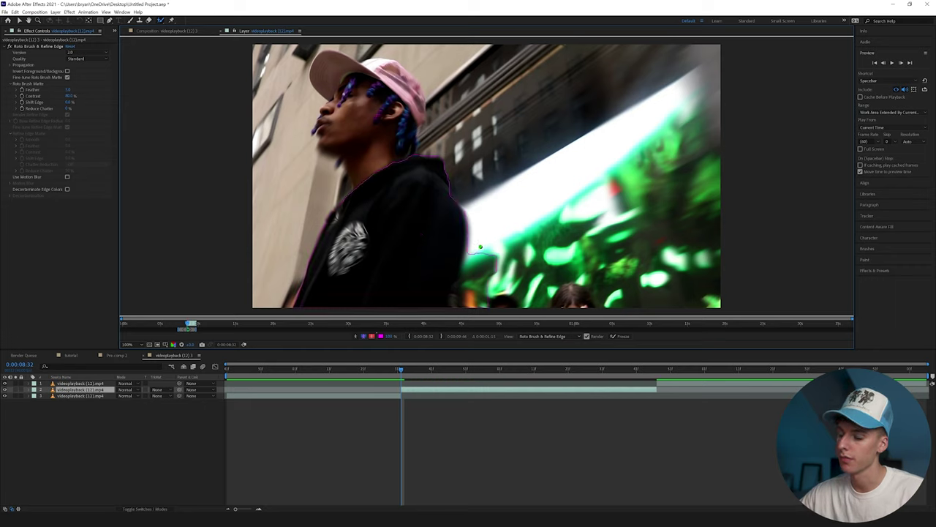
{"action": "left_click_drag", "start_coordinate": [481, 243], "coordinate": [452, 307]}
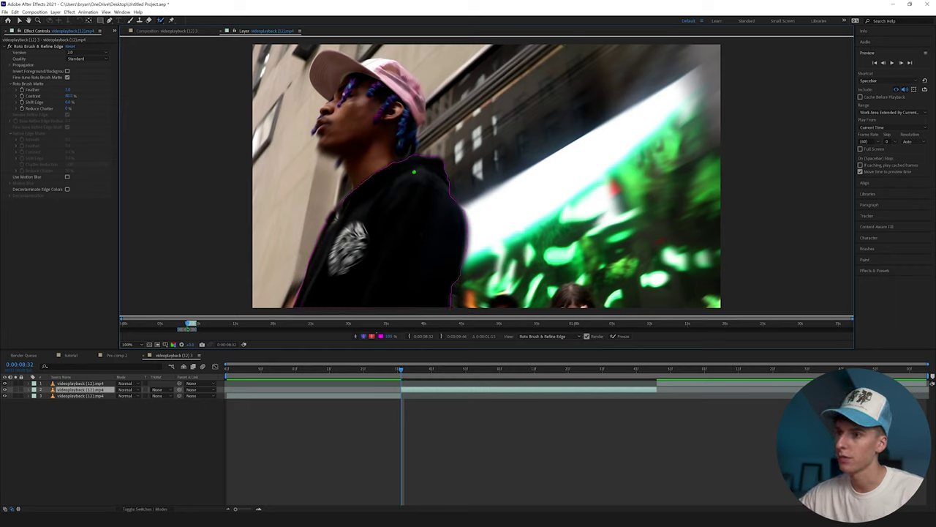
{"action": "left_click_drag", "start_coordinate": [404, 172], "coordinate": [393, 120]}
{"action": "left_click_drag", "start_coordinate": [402, 54], "coordinate": [462, 76]}
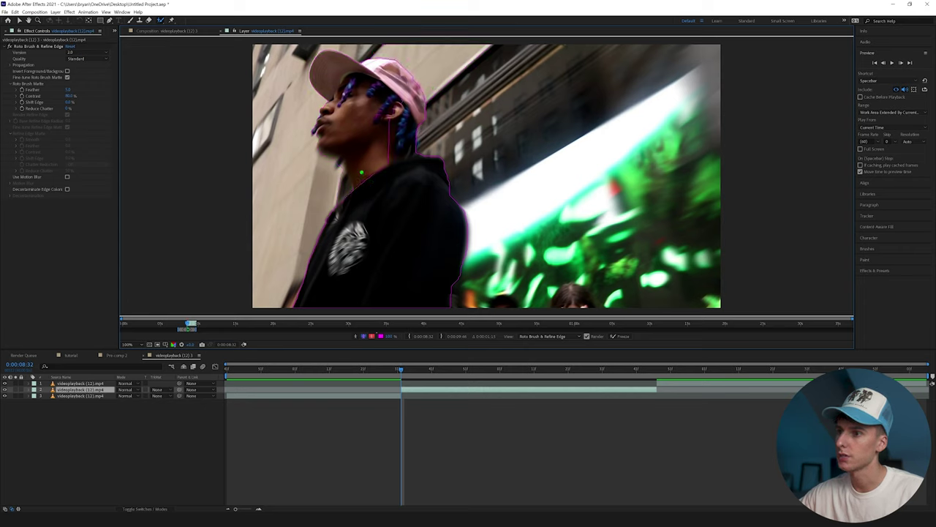
{"action": "left_click_drag", "start_coordinate": [361, 172], "coordinate": [324, 117]}
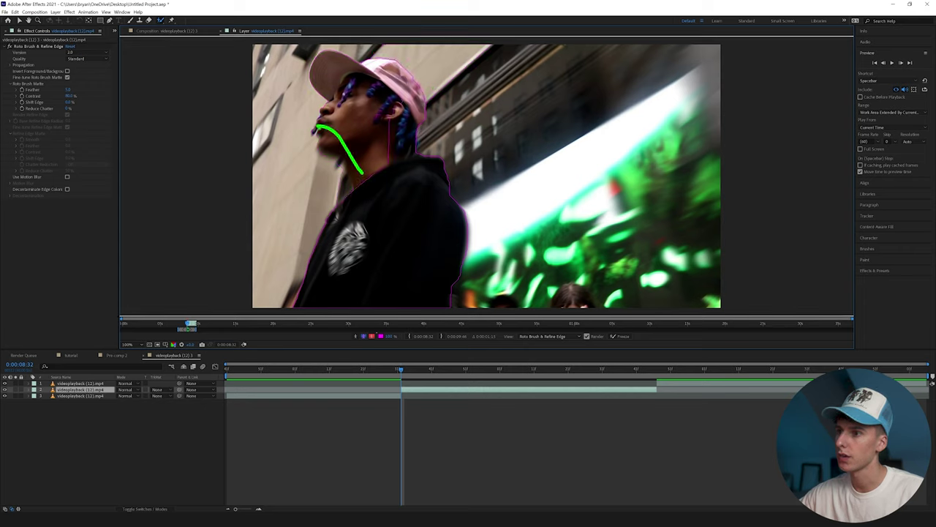
Propagate the Roto Brush selection through to the clip's last frames, freeze it, and return to the composition view
{"action": "left_click", "coordinate": [901, 64]}
{"action": "left_click", "coordinate": [901, 63]}
{"action": "left_click", "coordinate": [902, 64]}
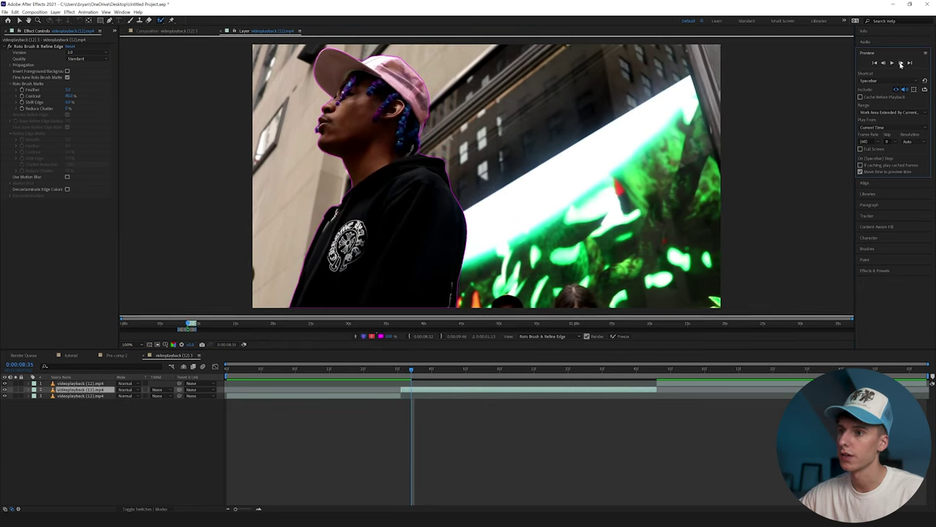
{"action": "left_click", "coordinate": [902, 64]}
{"action": "left_click", "coordinate": [902, 64]}
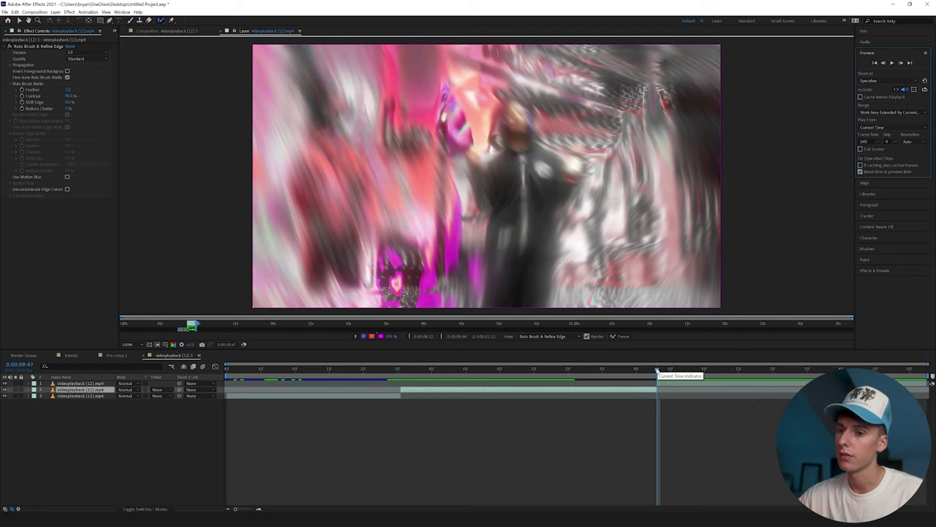
{"action": "key", "text": "Page_Up"}
{"action": "key", "text": "Page_Up"}
{"action": "left_click", "coordinate": [627, 338]}
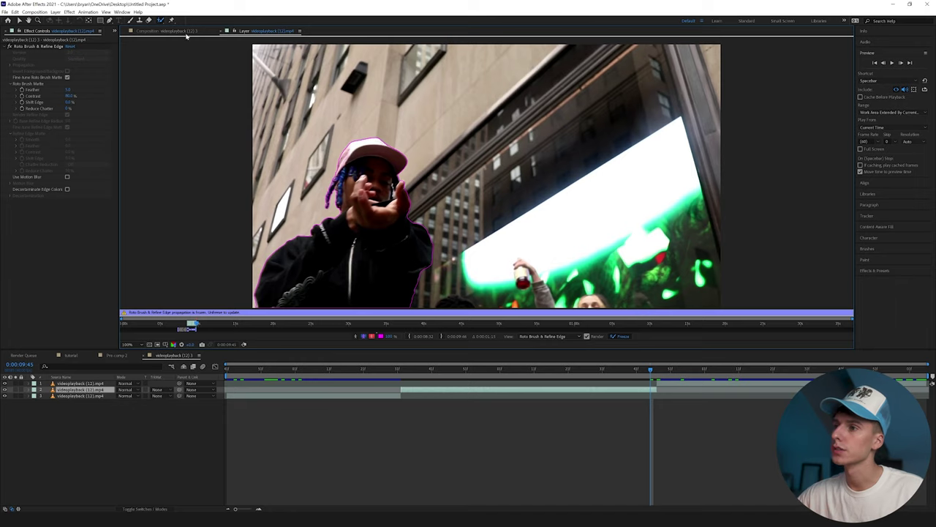
{"action": "left_click", "coordinate": [226, 32]}
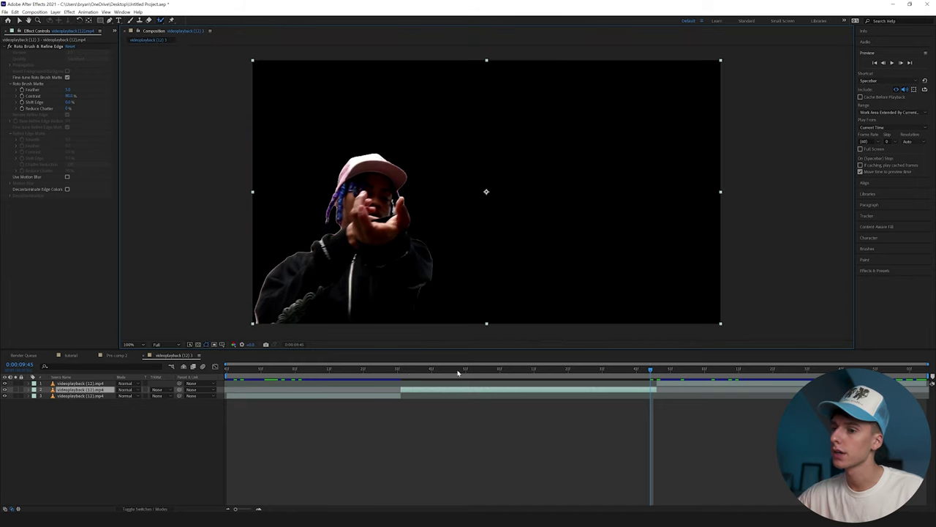
Preview the cutout, then increase the Roto Brush matte's feather and shift its edge inward
{"action": "left_click", "coordinate": [401, 369]}
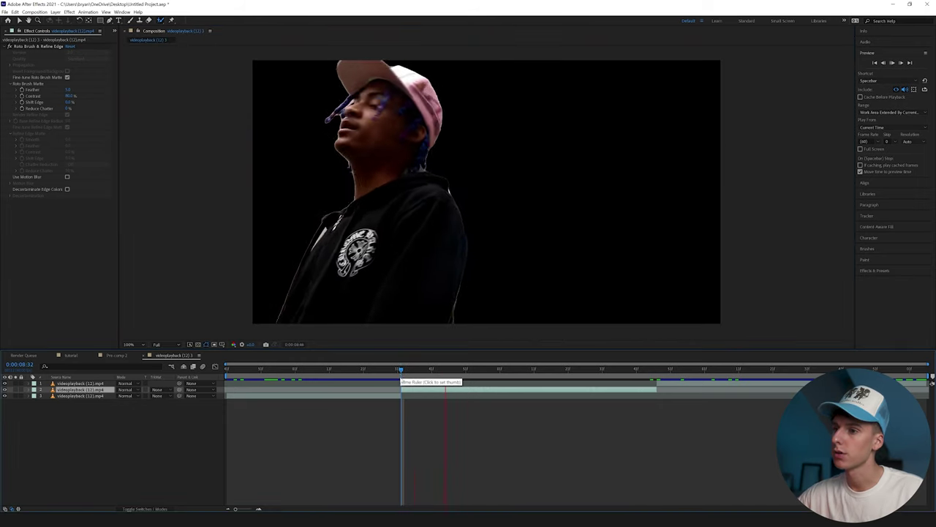
{"action": "key", "text": "space"}
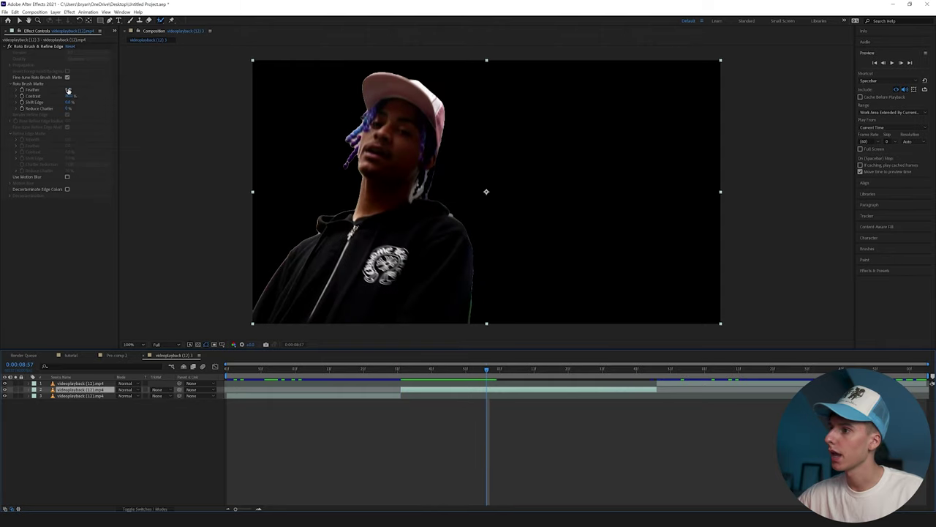
{"action": "left_click_drag", "start_coordinate": [68, 90], "coordinate": [81, 91]}
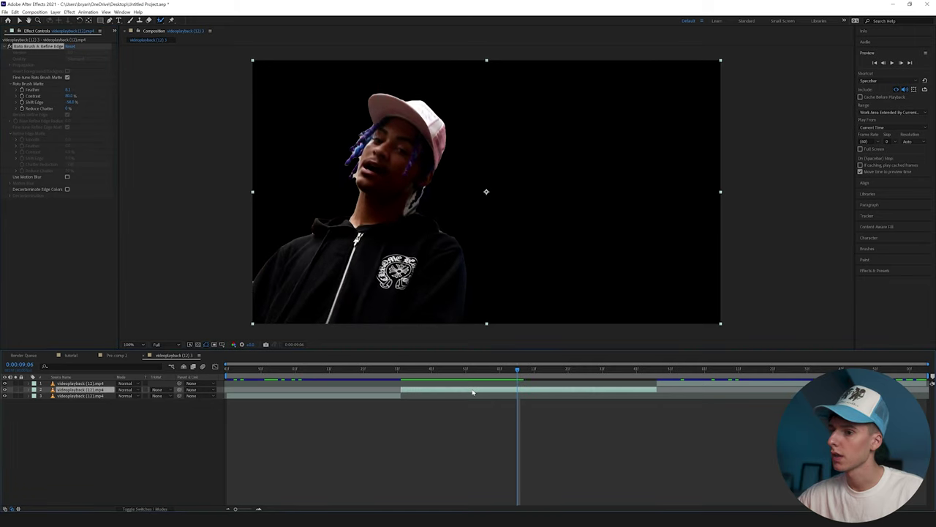
Duplicate the rotoscoped clip, remove Roto Brush & Refine Edge from the lower copy, and preview the result
{"action": "left_click", "coordinate": [473, 390]}
{"action": "key", "text": "ctrl+d"}
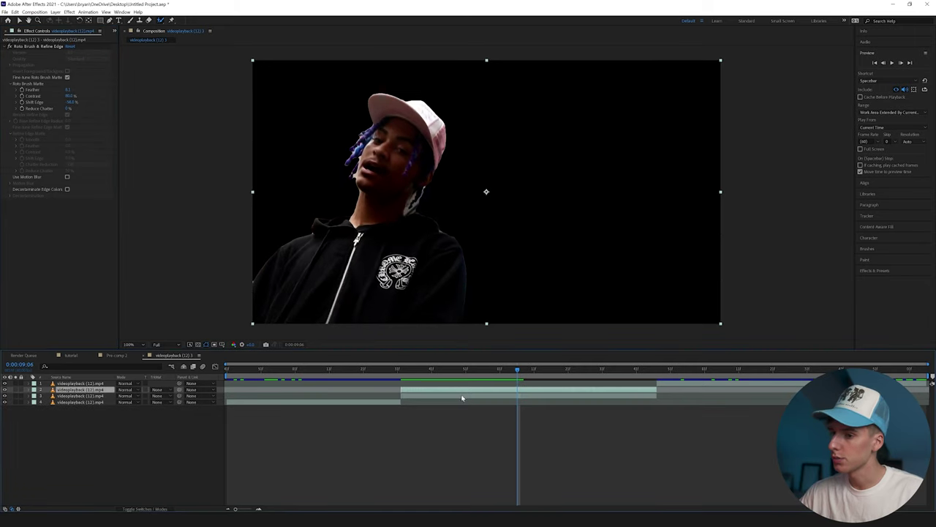
{"action": "left_click", "coordinate": [460, 397]}
{"action": "left_click", "coordinate": [31, 47]}
{"action": "key", "text": "Delete"}
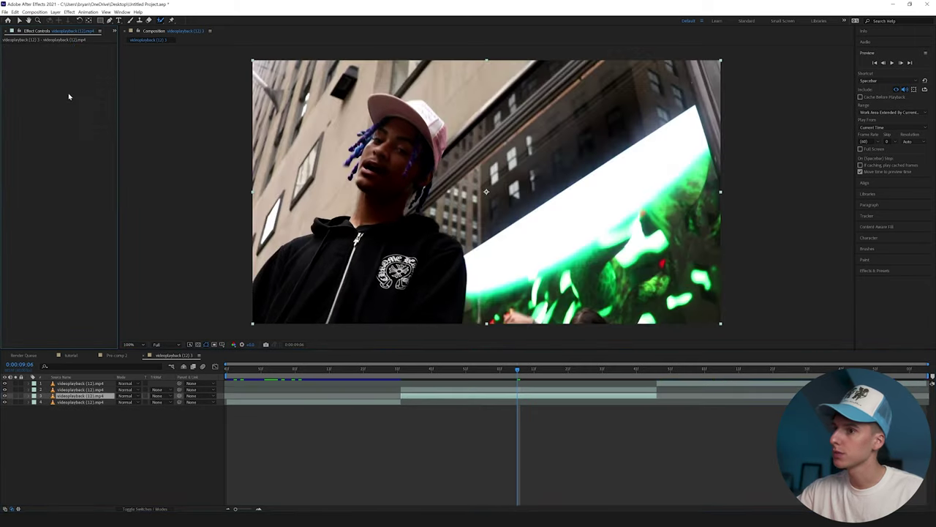
{"action": "left_click", "coordinate": [395, 369]}
{"action": "key", "text": "space"}
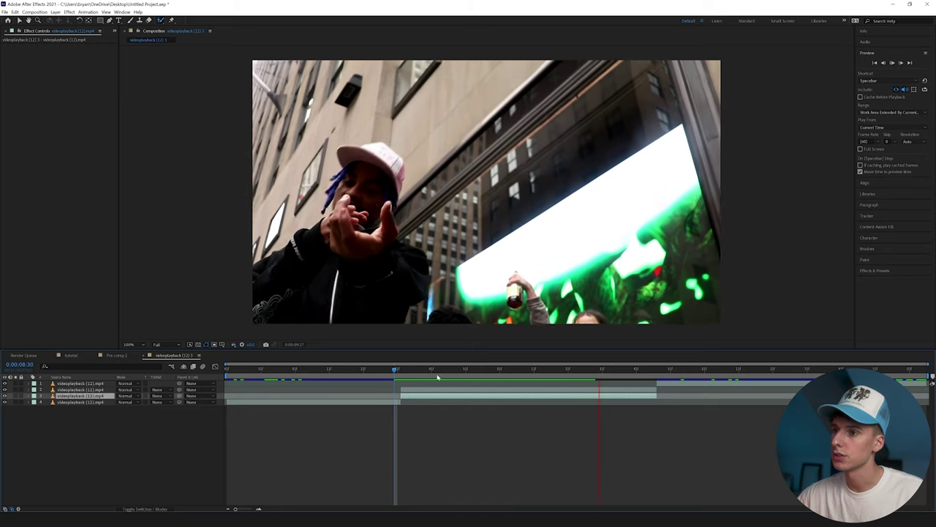
{"action": "key", "text": "space"}
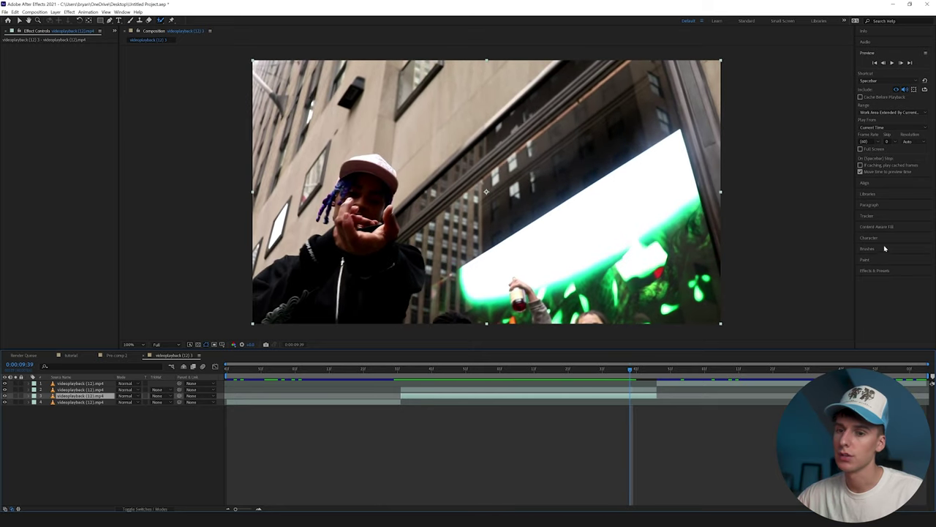
Find Displacer Pro, apply it to the lower clip copy without Roto Brush, and expand its map adjustments
{"action": "left_click", "coordinate": [874, 270]}
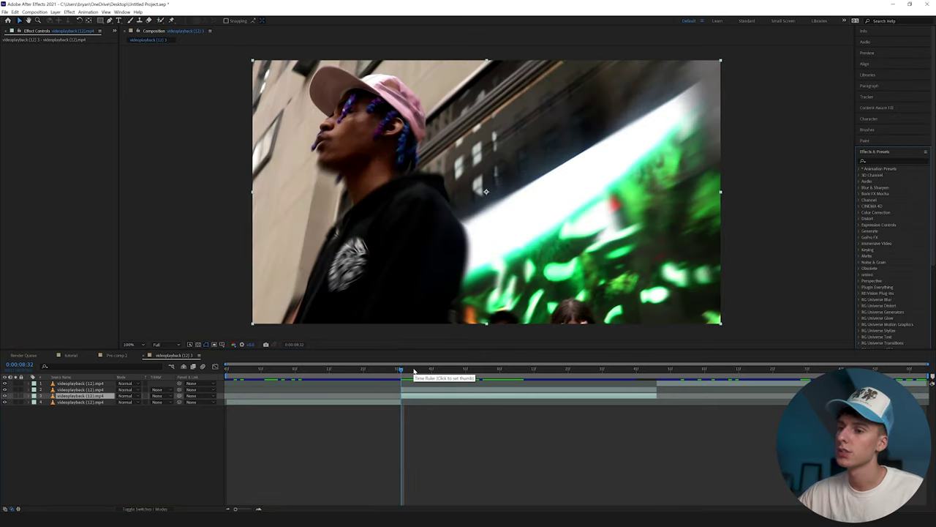
{"action": "left_click", "coordinate": [896, 159]}
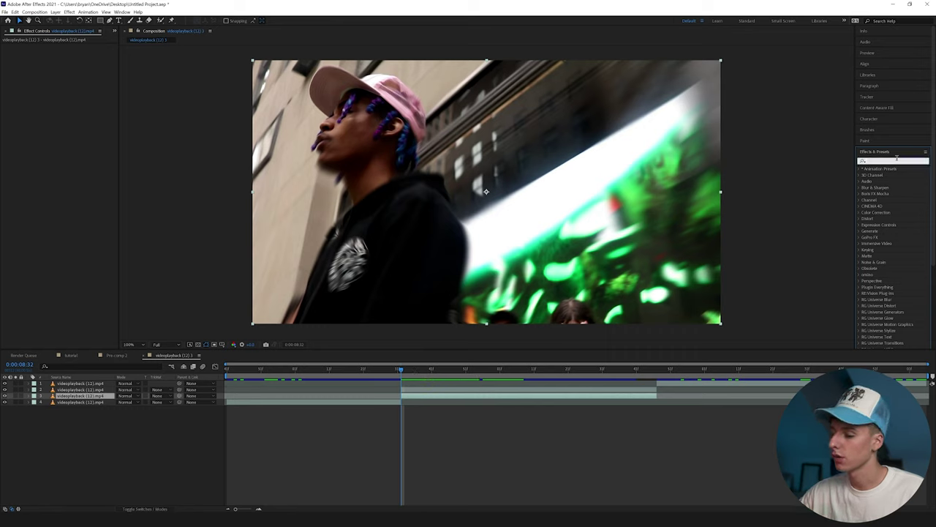
{"action": "type", "text": "displa"}
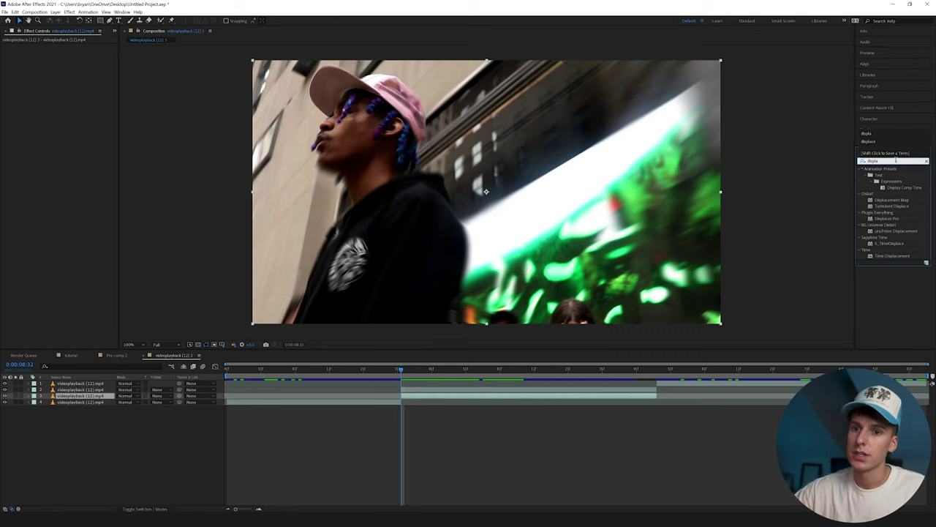
{"action": "left_click", "coordinate": [879, 219]}
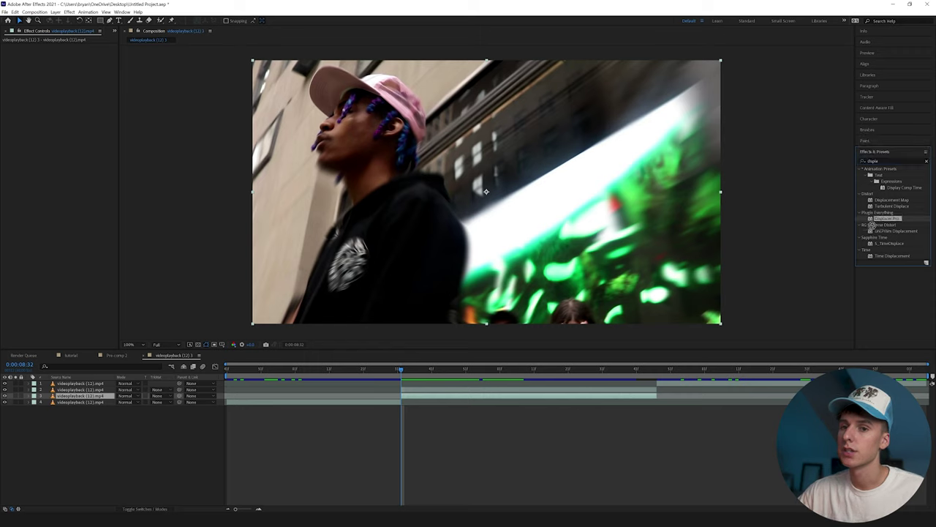
{"action": "left_click_drag", "start_coordinate": [883, 201], "coordinate": [411, 395]}
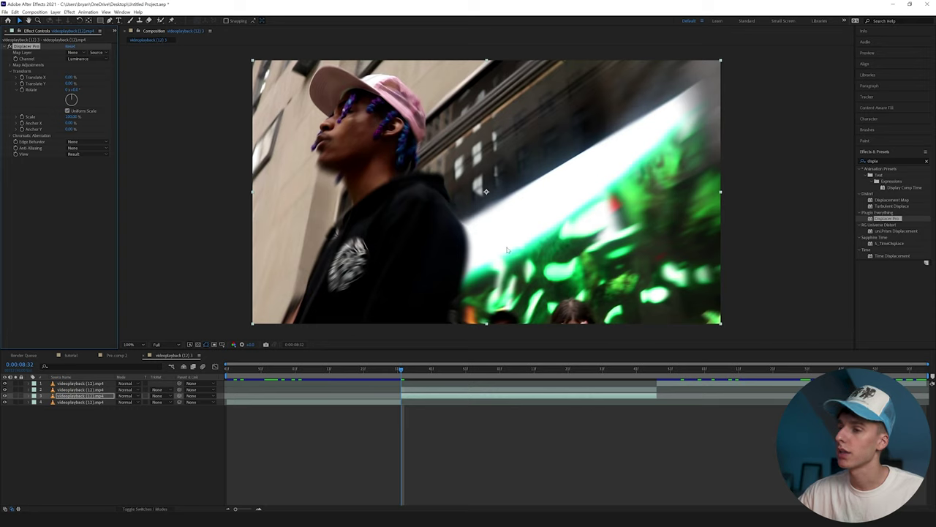
{"action": "left_click", "coordinate": [11, 65]}
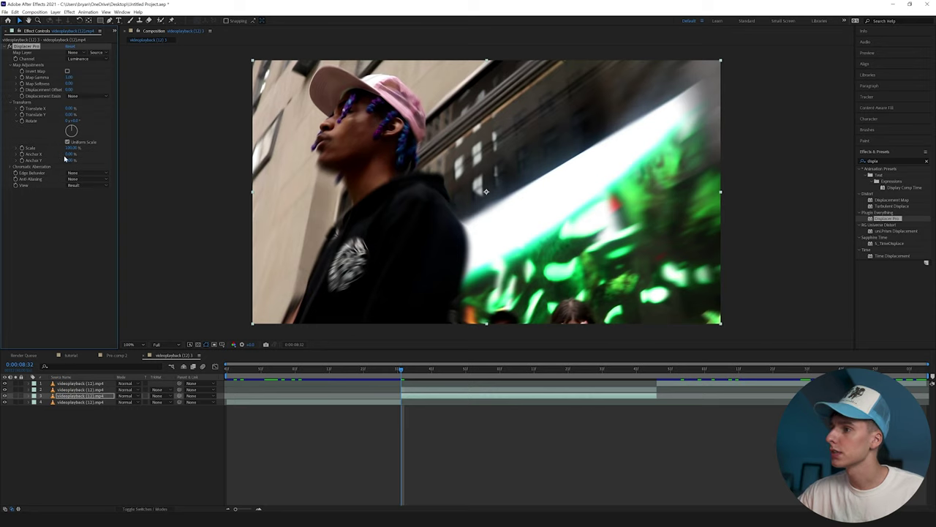
Try setting Displacer Pro's Anchor X and Anchor Y to 50%, and undo both changes
{"action": "left_click", "coordinate": [70, 154]}
{"action": "type", "text": "50"}
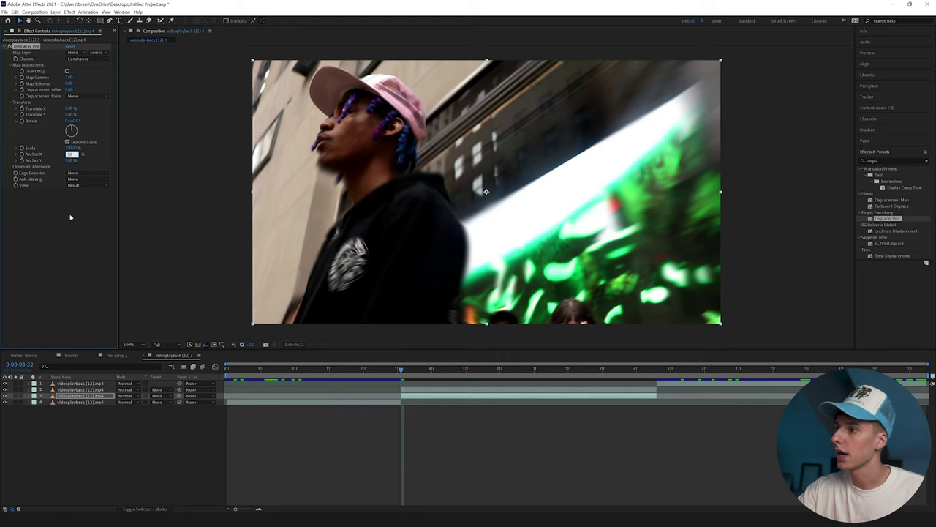
{"action": "left_click", "coordinate": [71, 218]}
{"action": "left_click", "coordinate": [70, 160]}
{"action": "type", "text": "50"}
{"action": "left_click", "coordinate": [74, 227]}
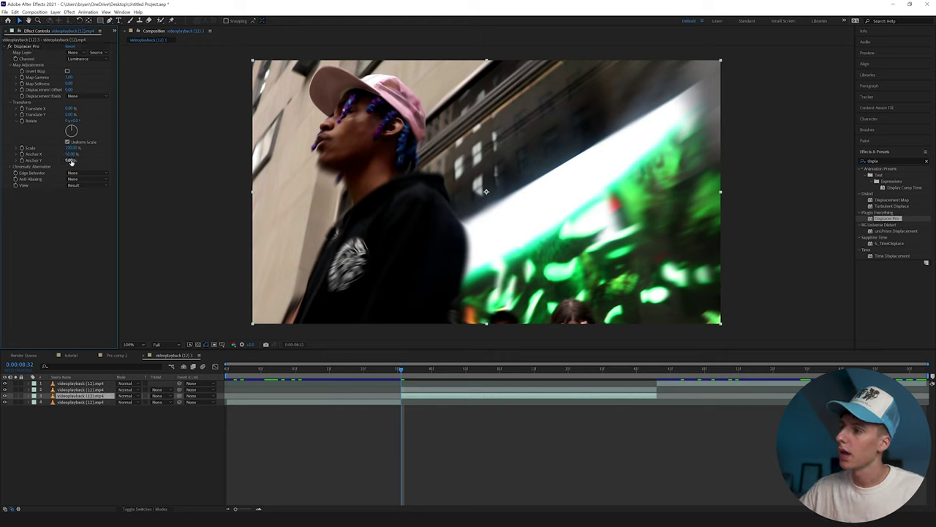
{"action": "key", "text": "ctrl+z"}
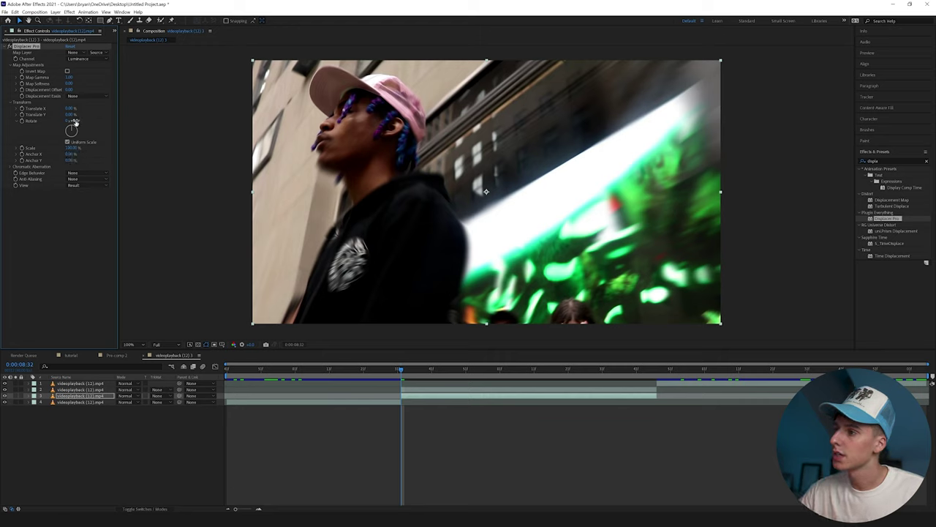
Try out Displacer Pro's Translate X and Rotate on the background clip, undoing each change
{"action": "left_click_drag", "start_coordinate": [71, 108], "coordinate": [83, 110]}
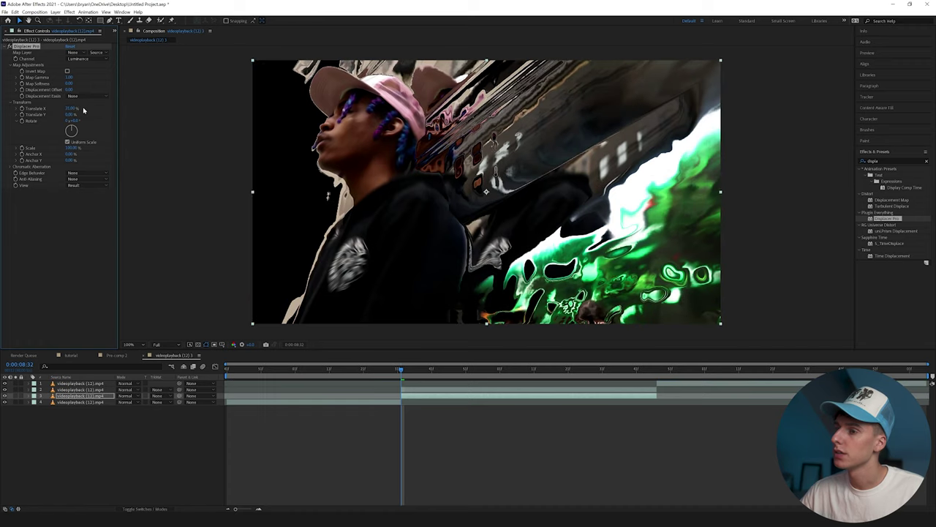
{"action": "key", "text": "ctrl+z"}
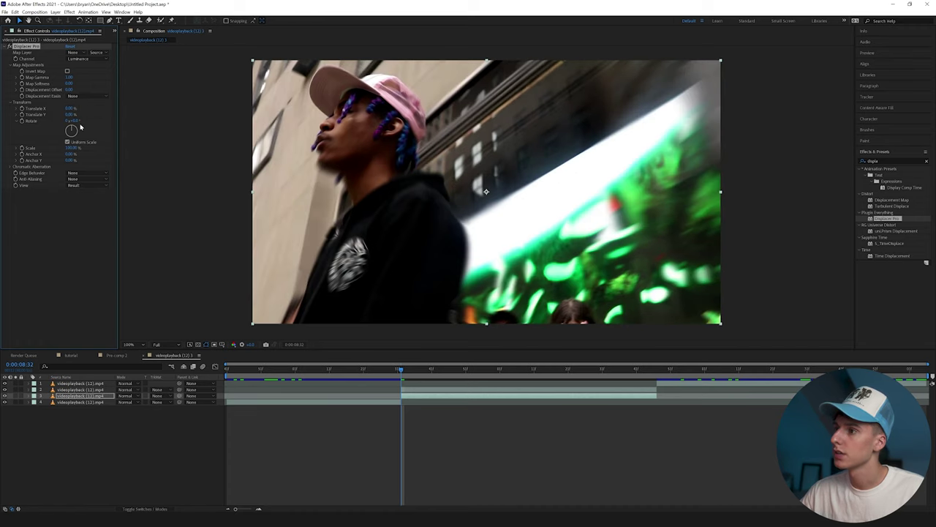
{"action": "left_click_drag", "start_coordinate": [81, 120], "coordinate": [117, 114]}
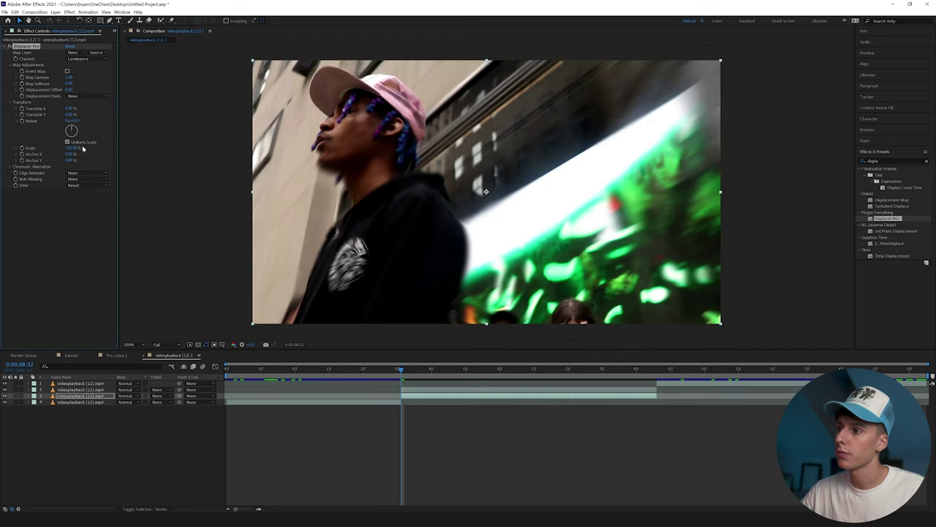
{"action": "key", "text": "ctrl+z"}
Set Displacer Pro's Anchor X and Anchor Y to 50% and preview the clip from its start
{"action": "left_click", "coordinate": [73, 155]}
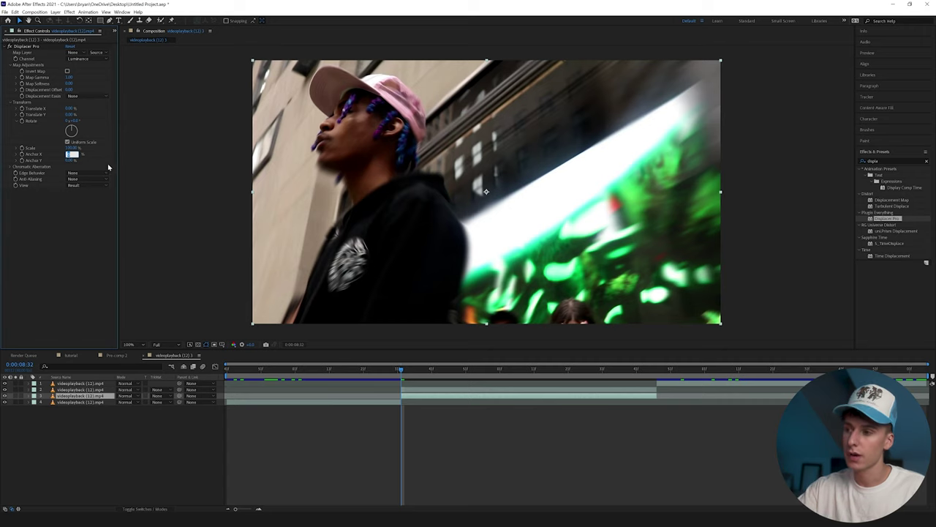
{"action": "key", "text": "Return"}
{"action": "left_click", "coordinate": [71, 160]}
{"action": "type", "text": "50"}
{"action": "key", "text": "Return"}
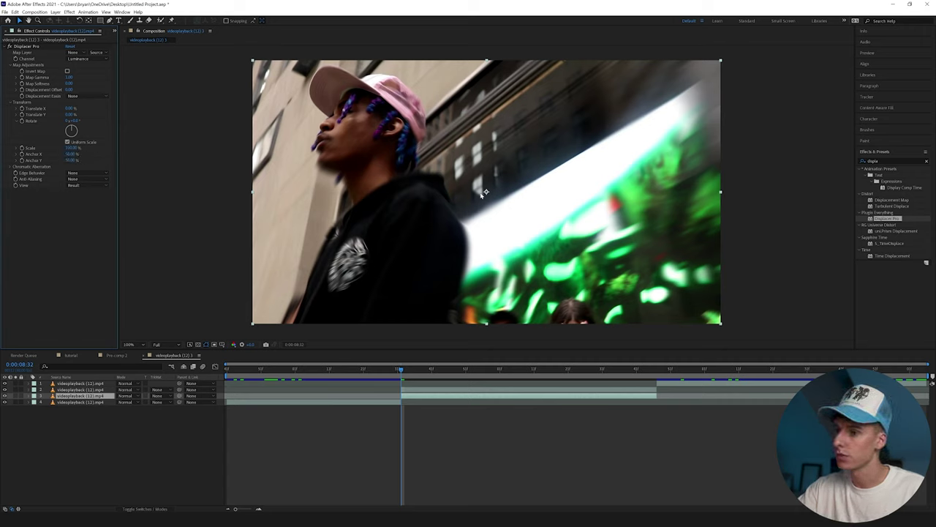
{"action": "key", "text": "space"}
{"action": "key", "text": "space"}
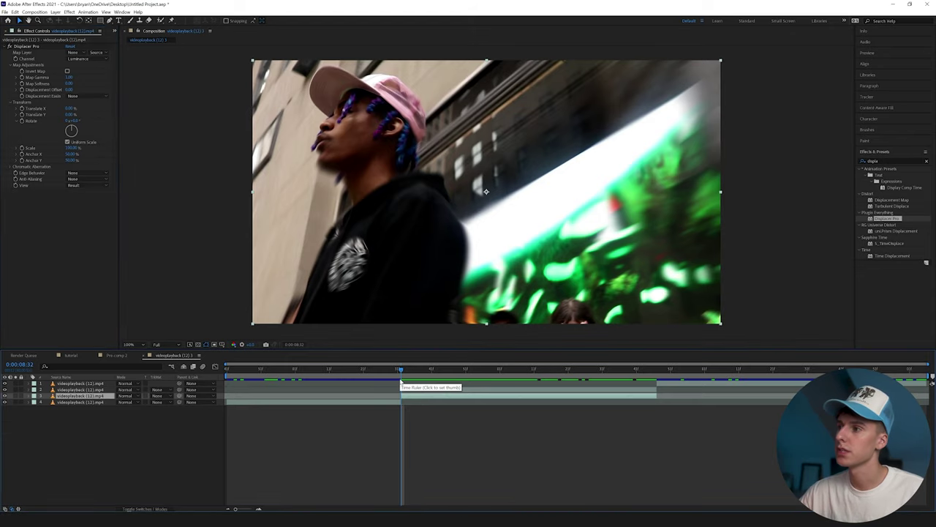
At the background clip's start, keyframe a strongly increased Displacer Pro Translate X, with Scale at 125% and Rotate at 20°
{"action": "mouse_move", "coordinate": [413, 375]}
{"action": "left_mouse_down"}
{"action": "mouse_move", "coordinate": [592, 382]}
{"action": "mouse_move", "coordinate": [399, 382]}
{"action": "left_mouse_up"}
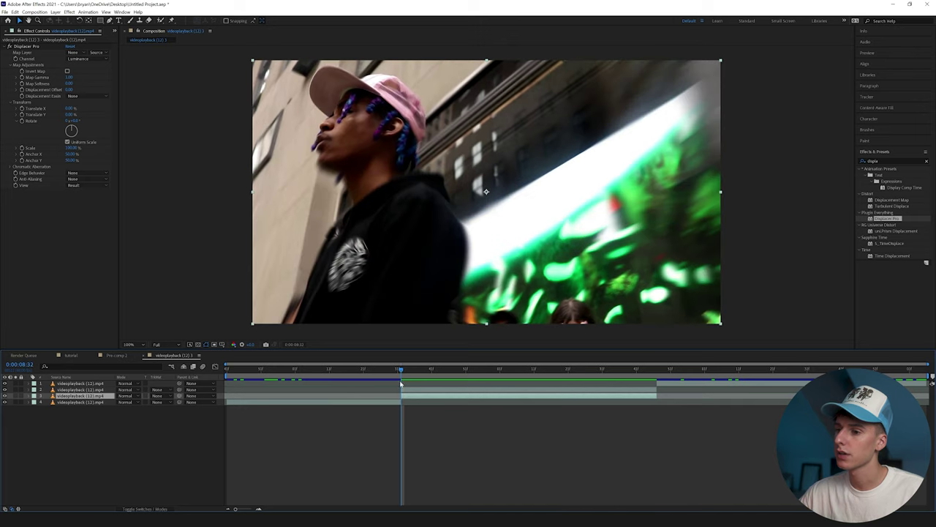
{"action": "left_click", "coordinate": [22, 109]}
{"action": "left_click_drag", "start_coordinate": [69, 110], "coordinate": [104, 108]}
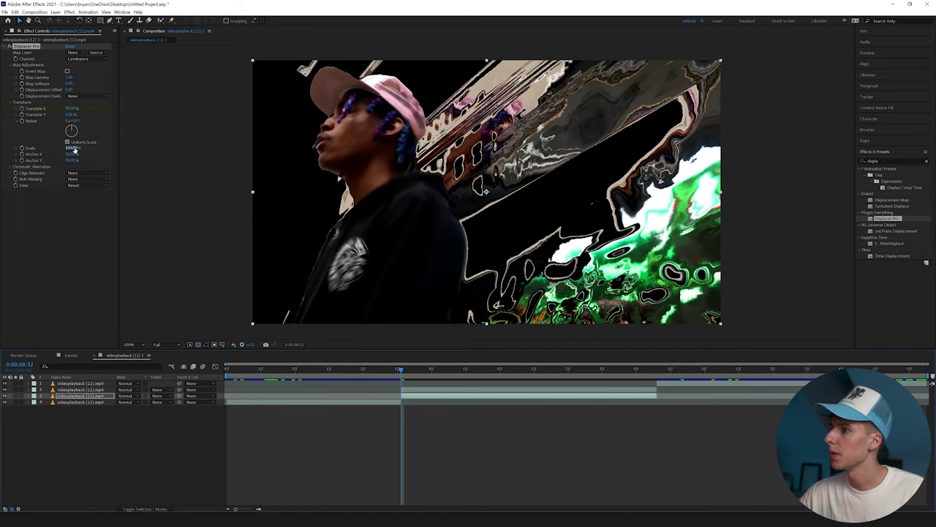
{"action": "left_click_drag", "start_coordinate": [72, 148], "coordinate": [83, 147]}
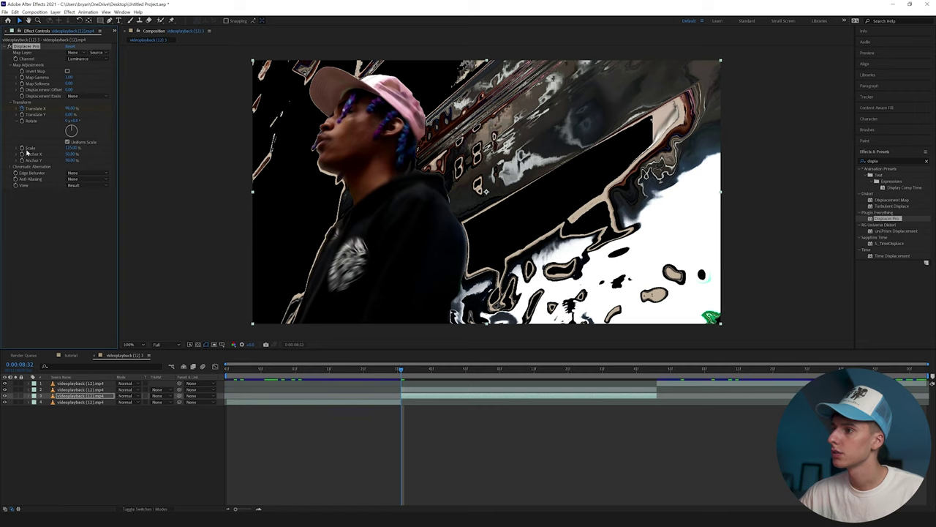
{"action": "left_click_drag", "start_coordinate": [77, 121], "coordinate": [99, 122]}
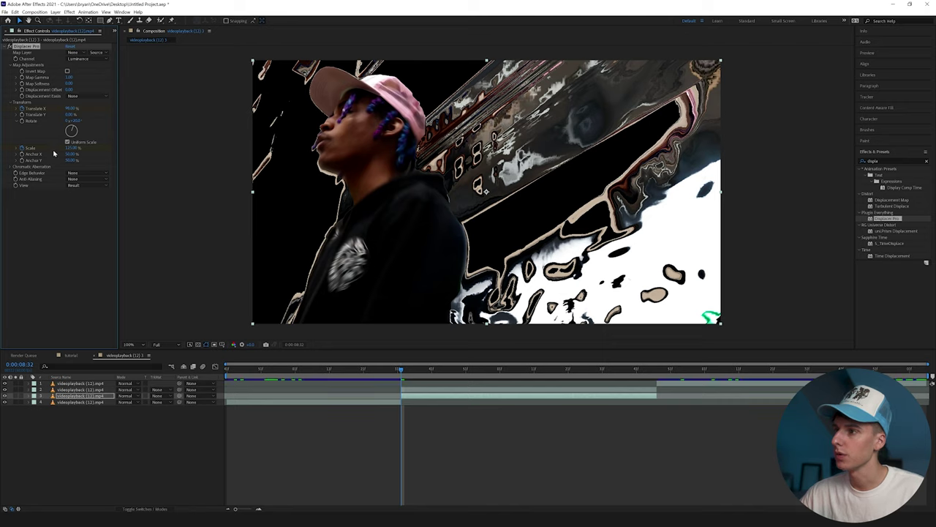
At the background clip's end, reset Displacer Pro's Rotate and Scale to their defaults and set Translate X to about -8%
{"action": "left_click", "coordinate": [653, 370]}
{"action": "key", "text": "u"}
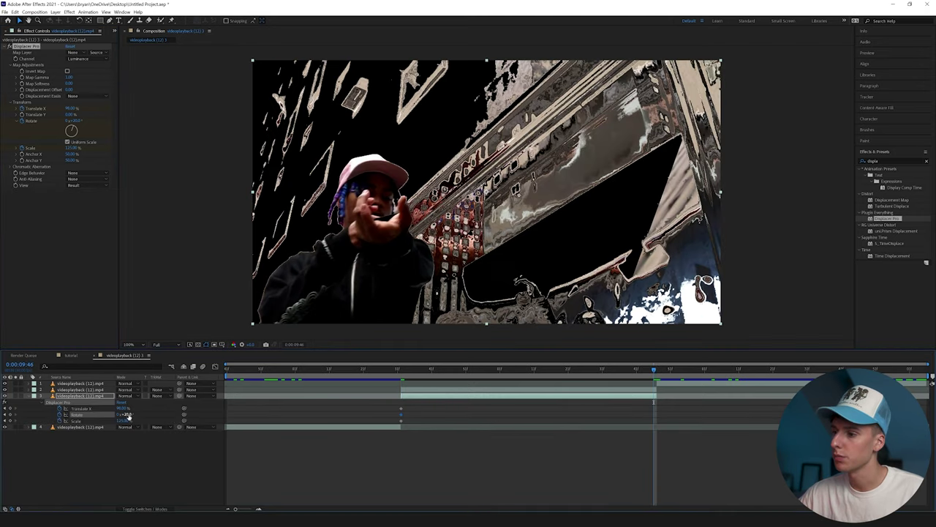
{"action": "right_click", "coordinate": [82, 415]}
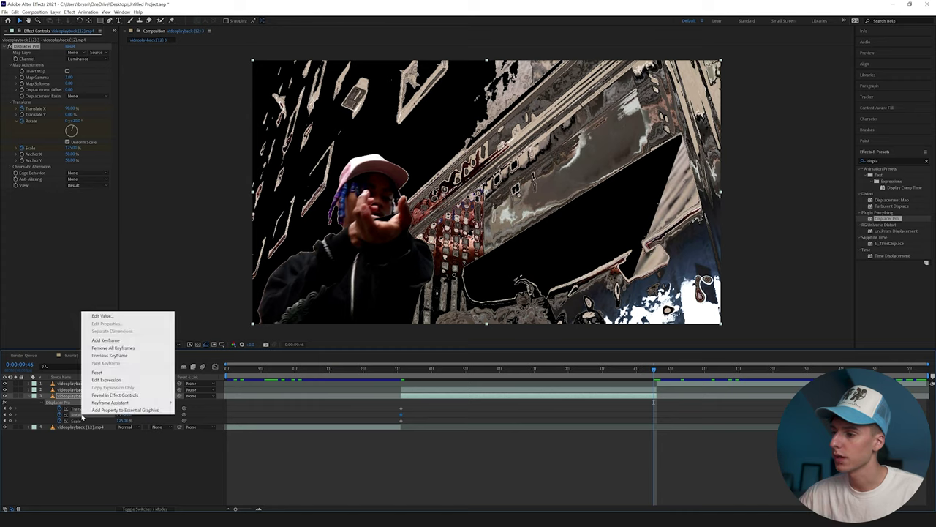
{"action": "left_click", "coordinate": [98, 372]}
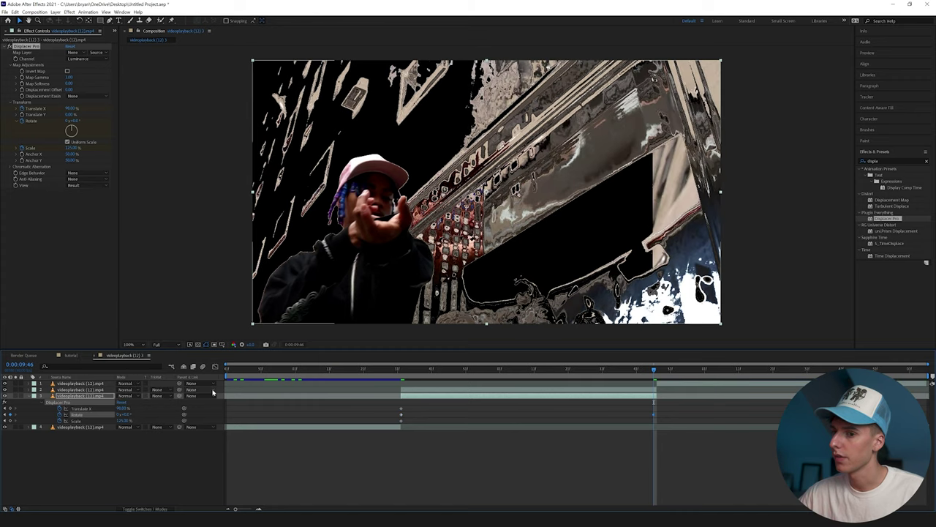
{"action": "right_click", "coordinate": [74, 422]}
{"action": "left_click", "coordinate": [110, 381]}
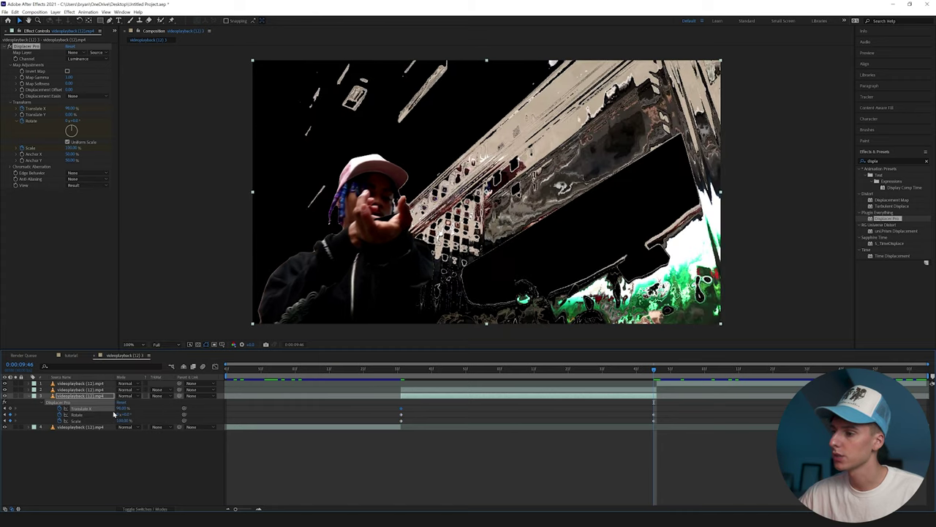
{"action": "left_click_drag", "start_coordinate": [121, 408], "coordinate": [82, 408]}
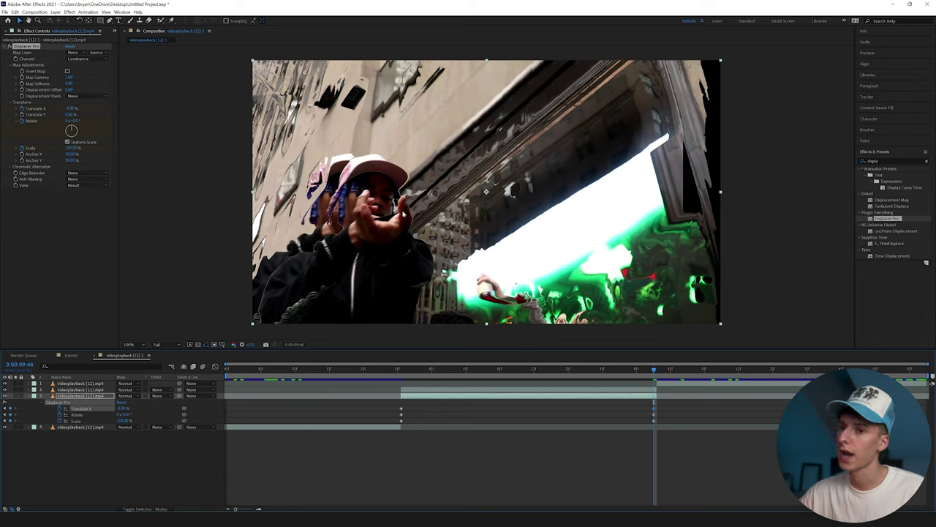
Easy-ease the Translate X, Rotate and Scale keyframes and align the closing ones with the end of the background clip
{"action": "left_click_drag", "start_coordinate": [662, 408], "coordinate": [387, 431]}
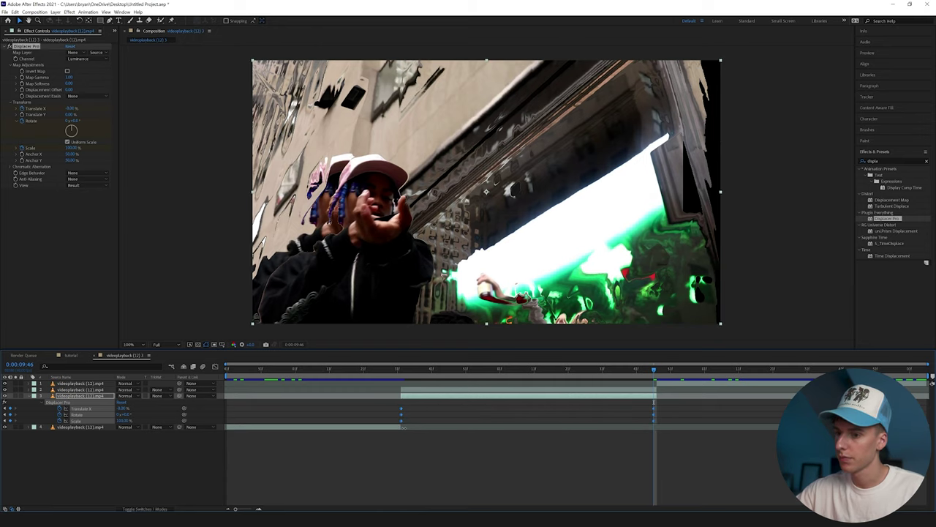
{"action": "right_click", "coordinate": [401, 412]}
{"action": "left_click", "coordinate": [552, 409]}
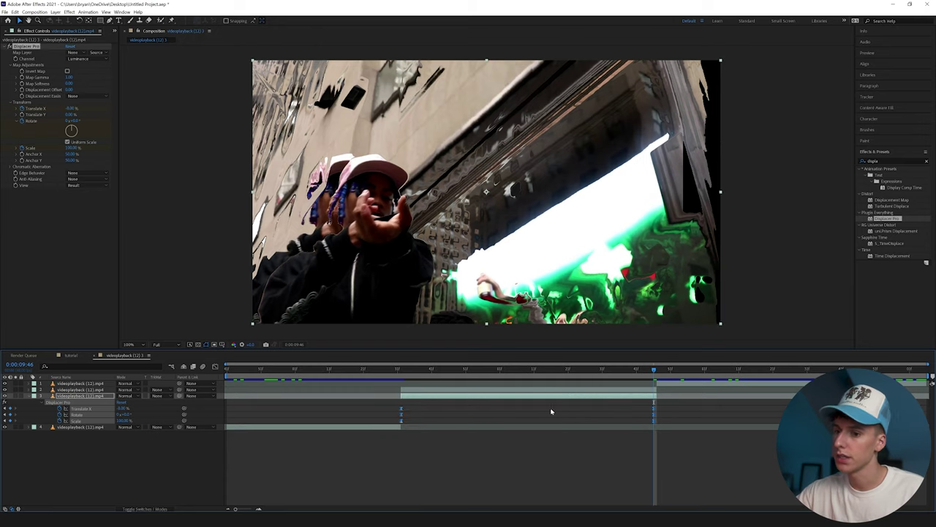
{"action": "key", "text": "F9"}
{"action": "left_click", "coordinate": [670, 413]}
{"action": "left_click_drag", "start_coordinate": [660, 405], "coordinate": [657, 422]}
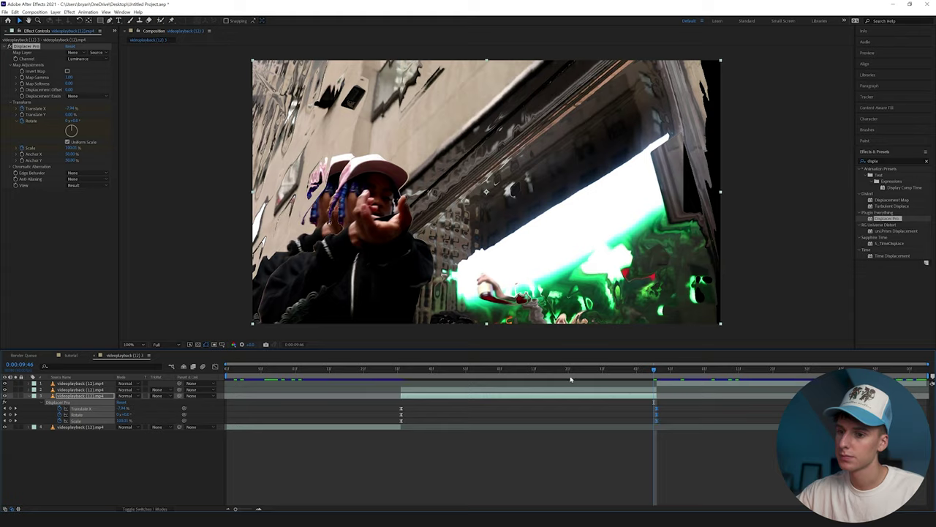
Preview the animated background displacement from just before the clip's start
{"action": "left_click", "coordinate": [395, 370]}
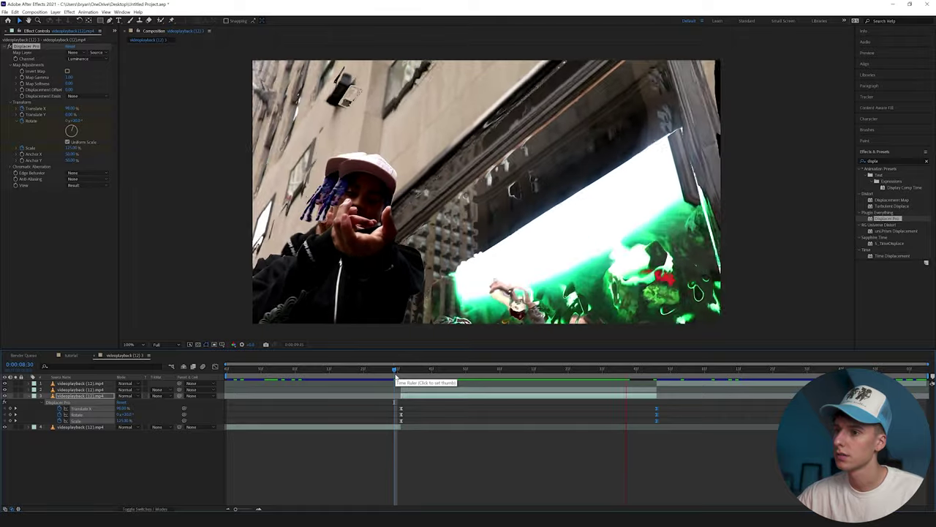
{"action": "left_click", "coordinate": [385, 370]}
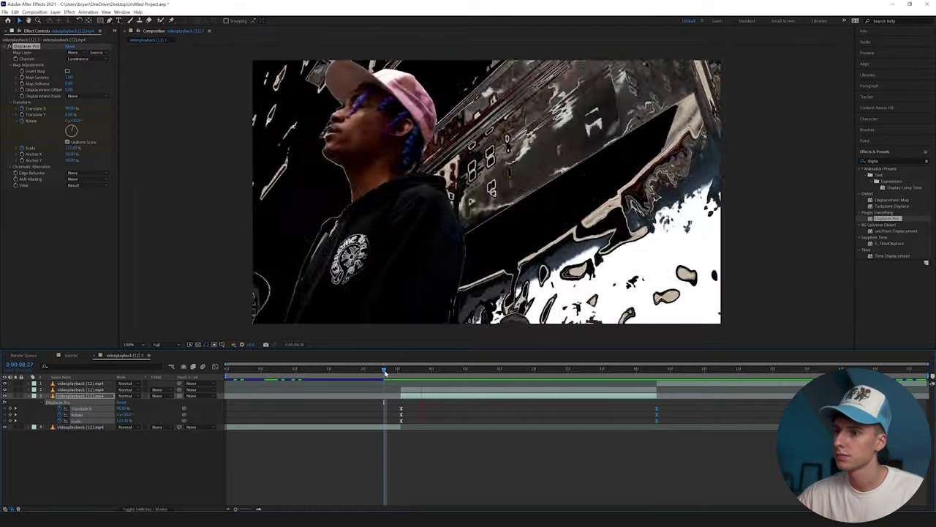
{"action": "left_click_drag", "start_coordinate": [385, 371], "coordinate": [558, 385]}
At a frame in the first half of the background clip, raise Displacer Pro's Map Softness to smooth the distortion
{"action": "left_click", "coordinate": [12, 65]}
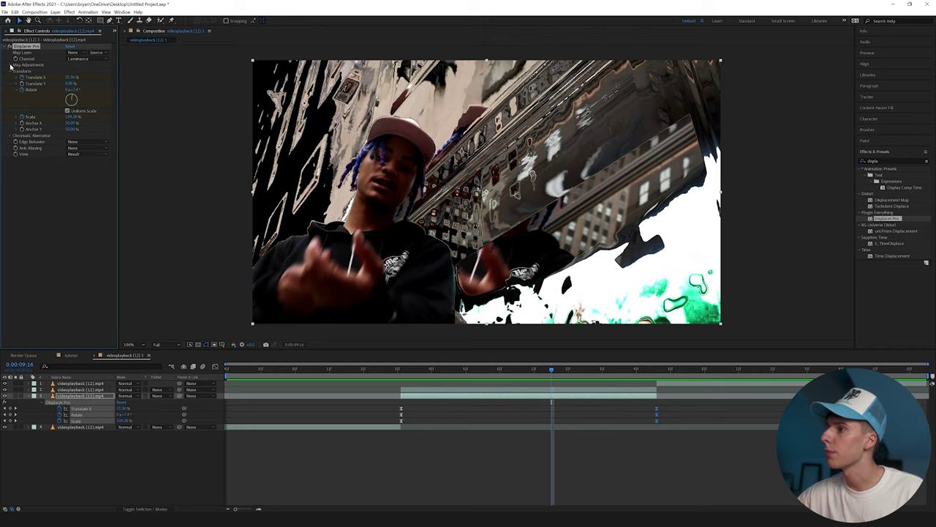
{"action": "left_click", "coordinate": [12, 65]}
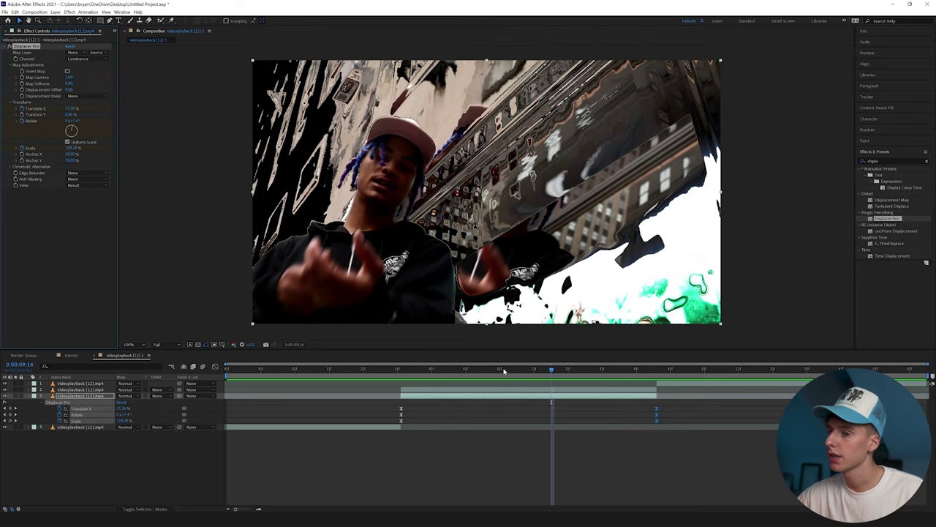
{"action": "left_click", "coordinate": [480, 371]}
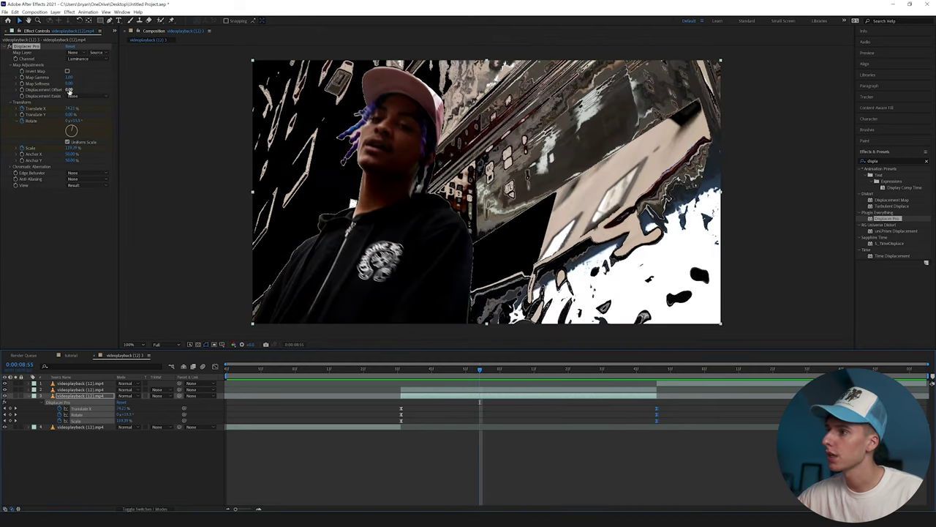
{"action": "left_click_drag", "start_coordinate": [70, 85], "coordinate": [163, 83]}
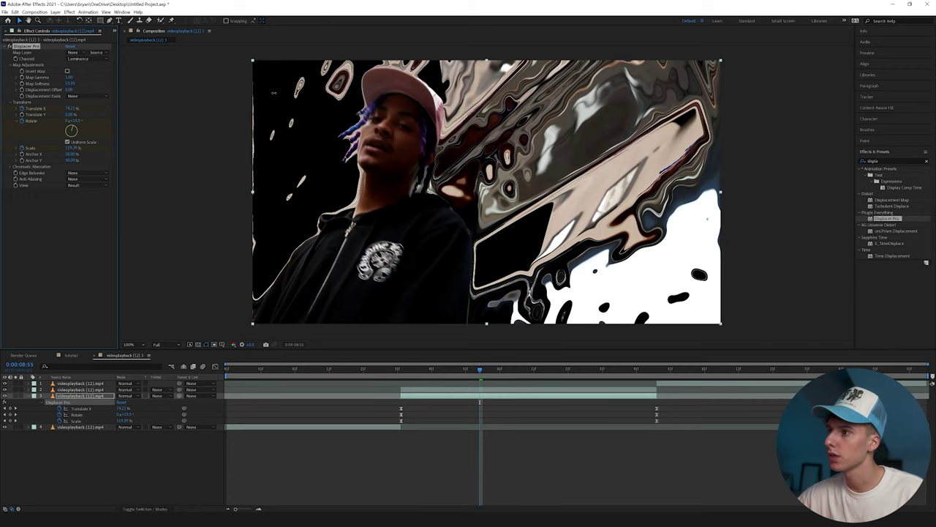
{"action": "left_click_drag", "start_coordinate": [238, 92], "coordinate": [145, 98]}
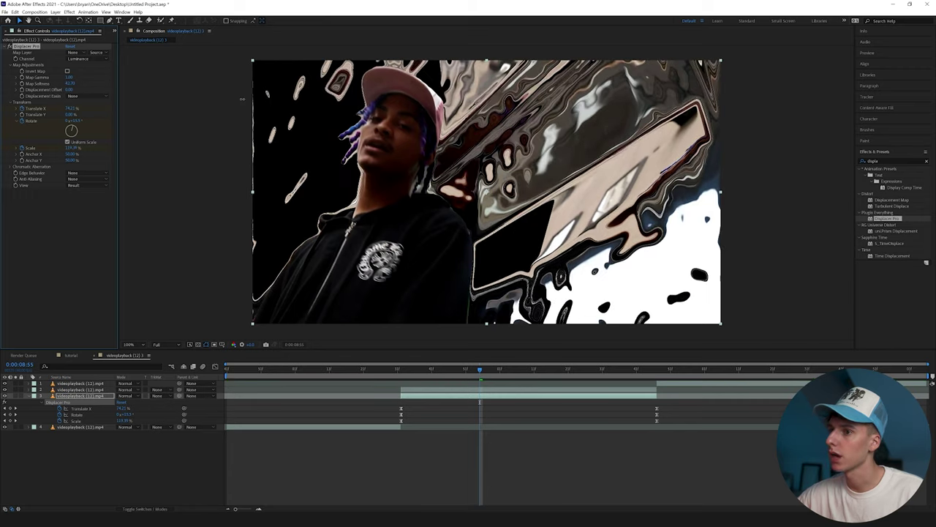
{"action": "left_click_drag", "start_coordinate": [230, 100], "coordinate": [167, 97]}
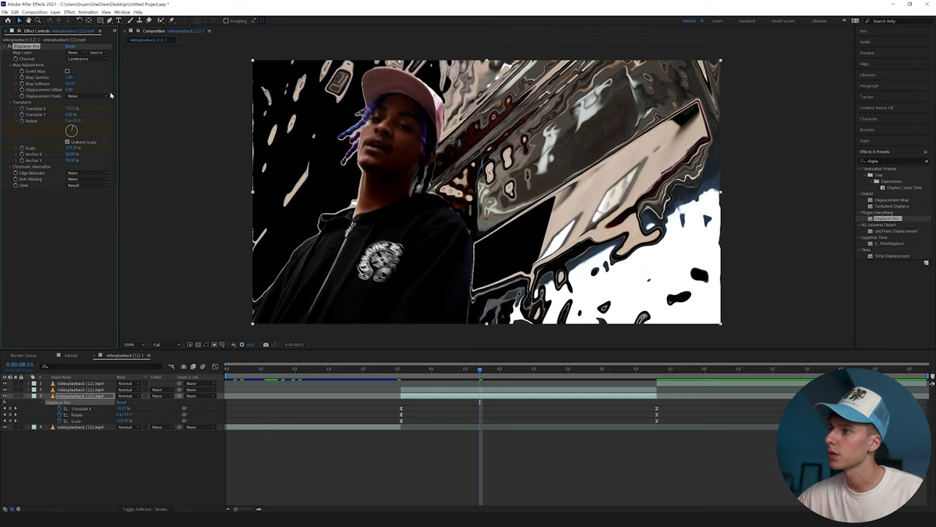
Animate Displacer Pro's Map Gamma from 0 at the background clip's start to its default 1 at the end, with eased keyframes
{"action": "left_click", "coordinate": [398, 371]}
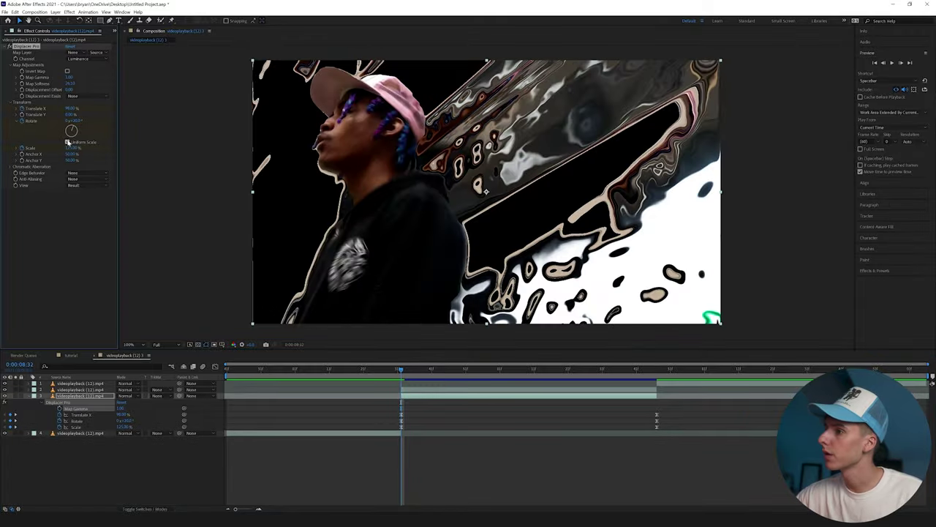
{"action": "mouse_move", "coordinate": [70, 115]}
{"action": "left_mouse_down"}
{"action": "mouse_move", "coordinate": [45, 120]}
{"action": "mouse_move", "coordinate": [59, 120]}
{"action": "left_mouse_up"}
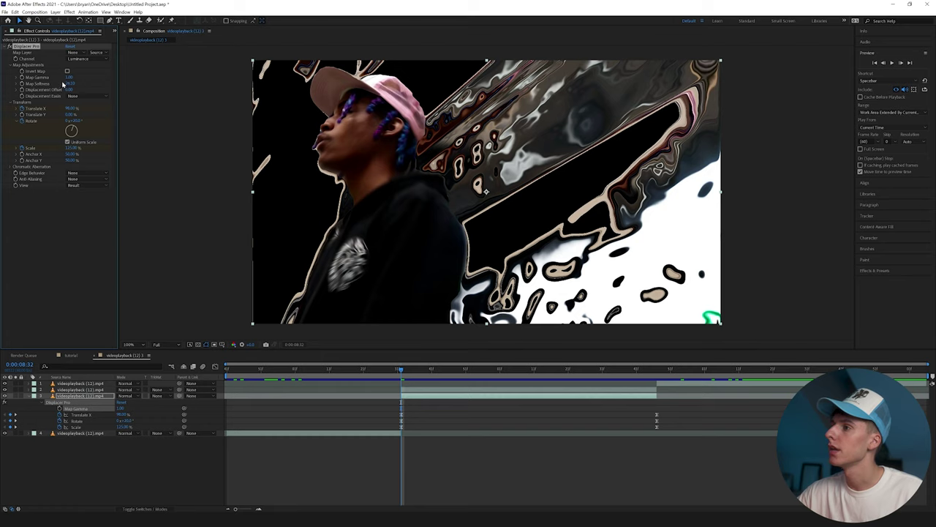
{"action": "left_click_drag", "start_coordinate": [67, 77], "coordinate": [37, 83]}
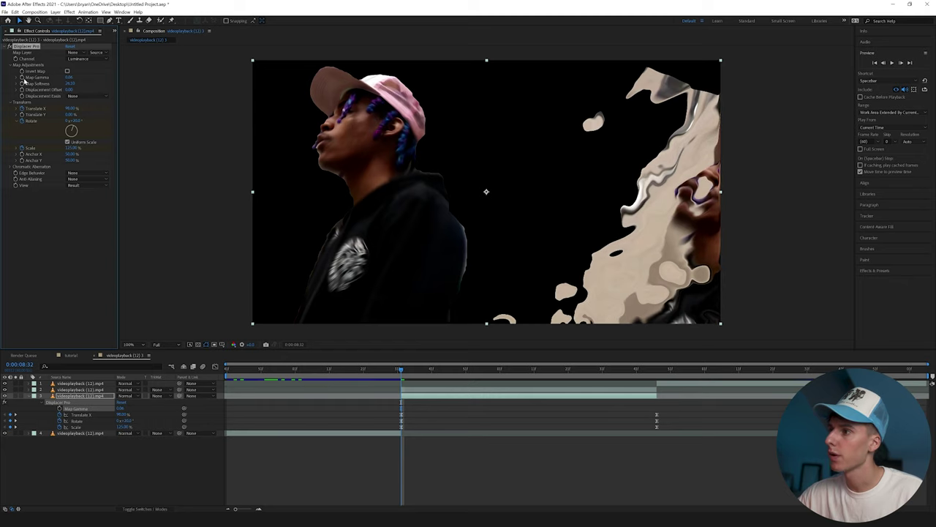
{"action": "left_click", "coordinate": [659, 376]}
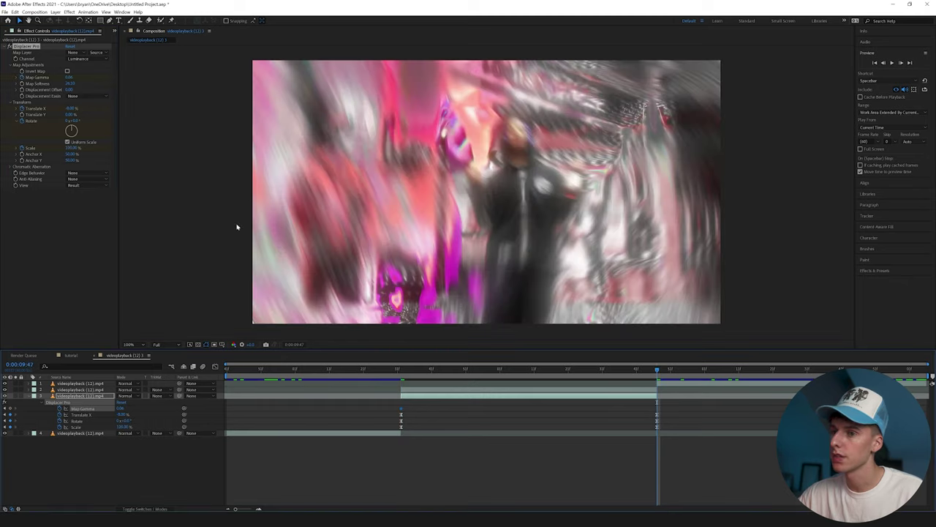
{"action": "right_click", "coordinate": [35, 78]}
{"action": "left_click", "coordinate": [66, 135]}
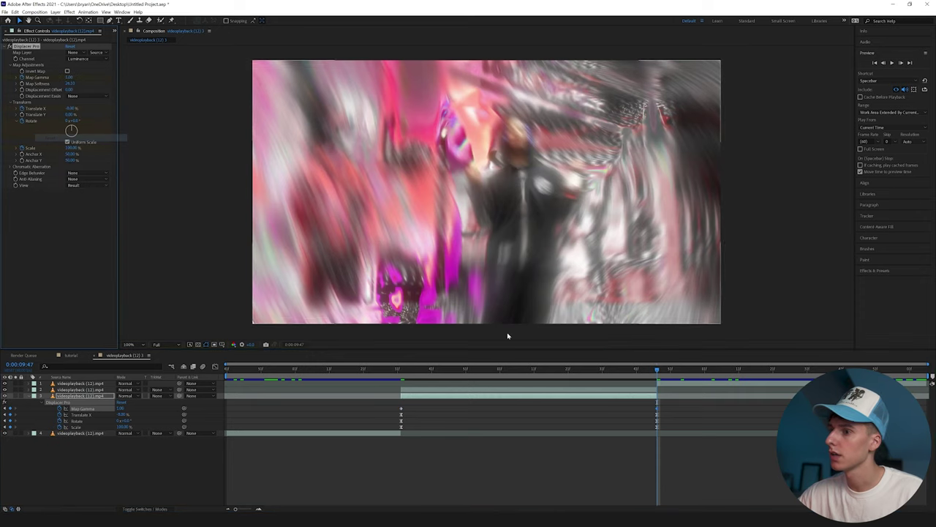
{"action": "left_click_drag", "start_coordinate": [669, 407], "coordinate": [393, 412]}
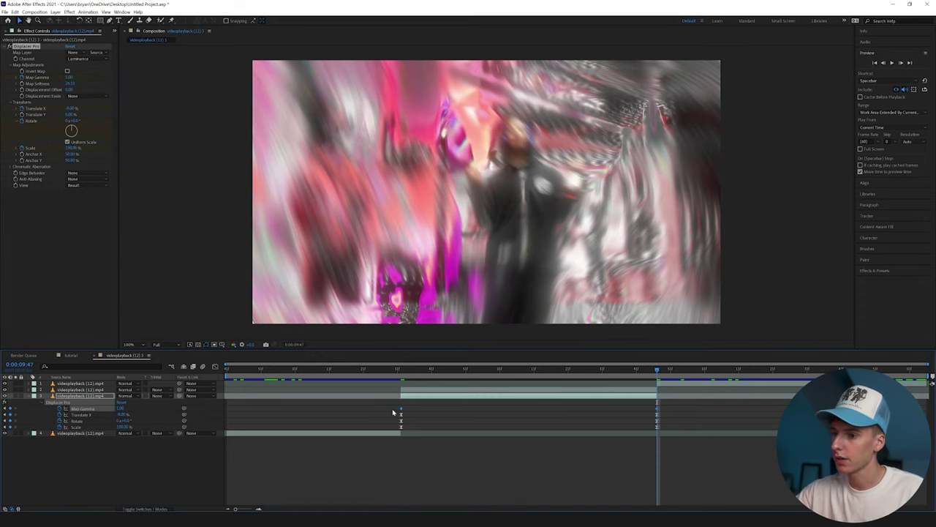
Play back the background clip from its start to check the Map Gamma animation
{"action": "left_click", "coordinate": [400, 370]}
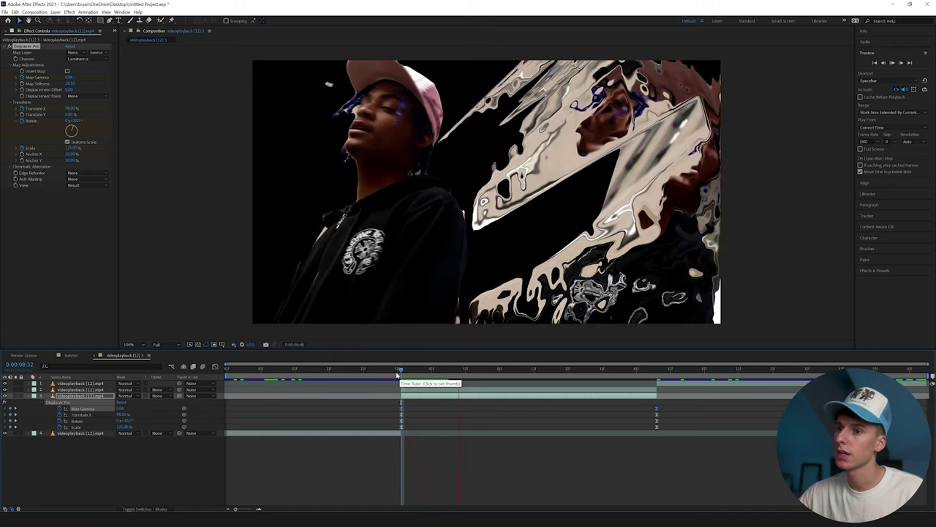
{"action": "key", "text": "space"}
{"action": "key", "text": "space"}
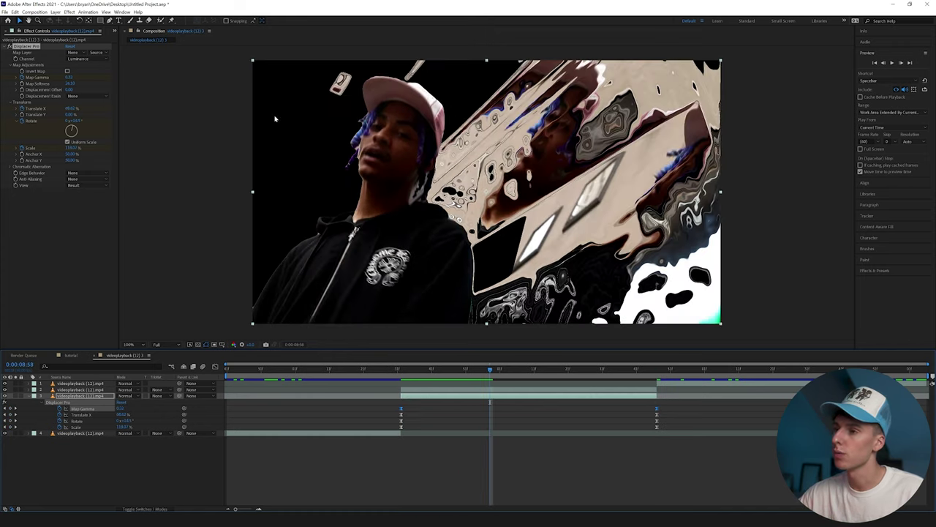
{"action": "left_click", "coordinate": [398, 372]}
{"action": "key", "text": "space"}
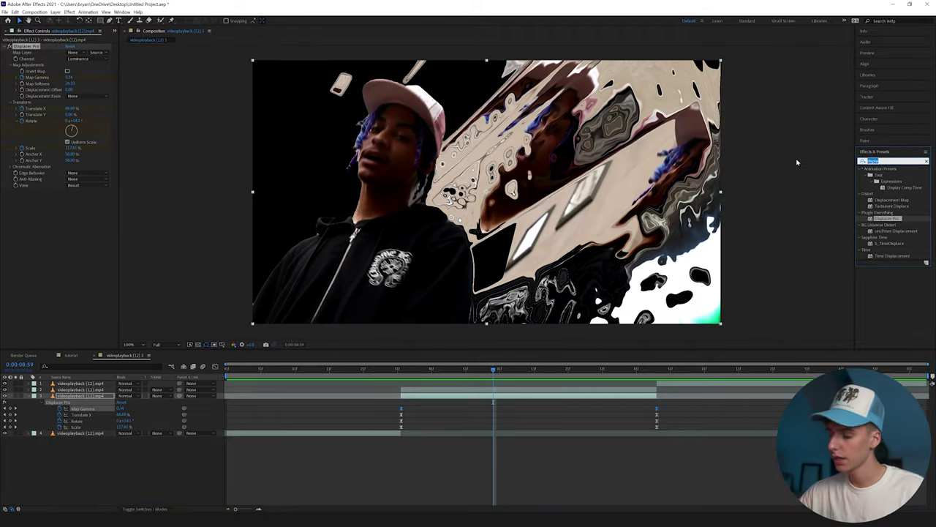
Find the Hue/Saturation effect, apply it to the displaced background clip, and set Master Saturation to 100
{"action": "type", "text": "hue"}
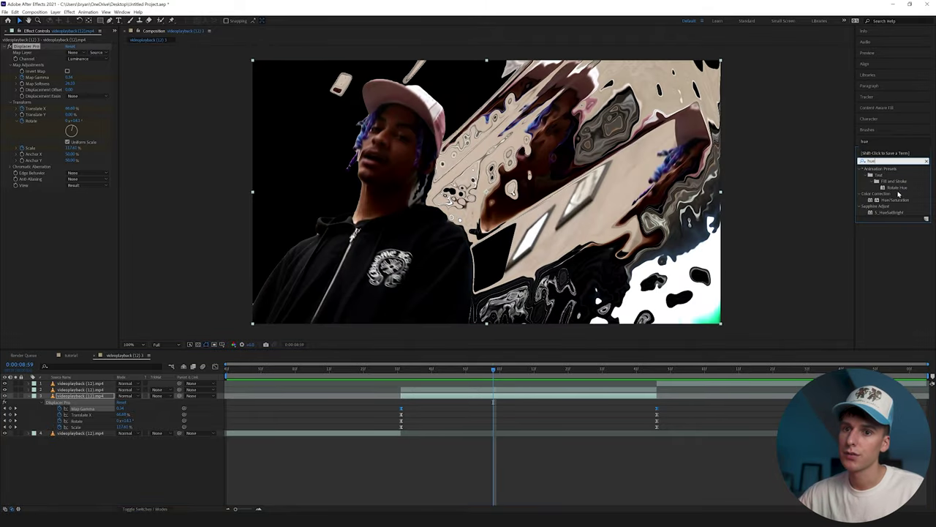
{"action": "left_click_drag", "start_coordinate": [906, 206], "coordinate": [431, 402]}
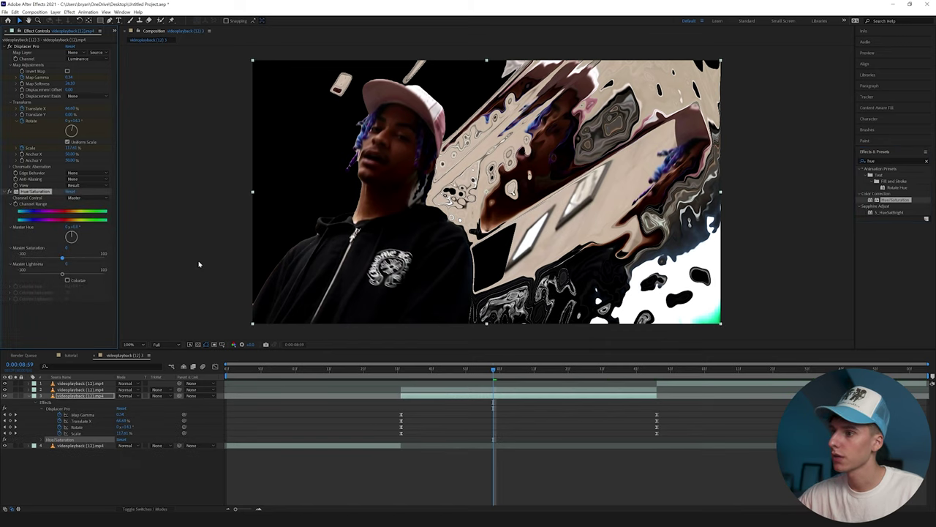
{"action": "left_click", "coordinate": [106, 258]}
{"action": "key", "text": "space"}
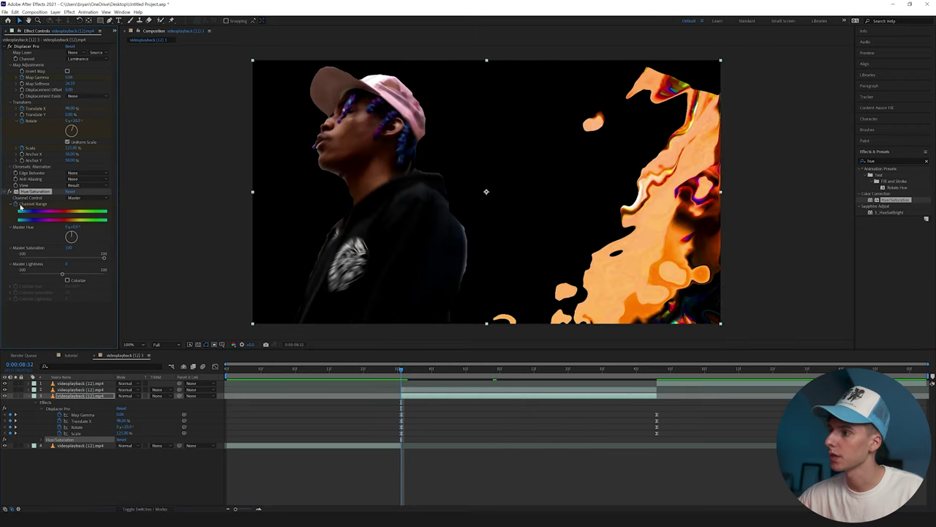
Animate Hue/Saturation's Channel Range to a Master Hue of about 175° at the background clip's end, and ease its keyframes
{"action": "left_click", "coordinate": [651, 370]}
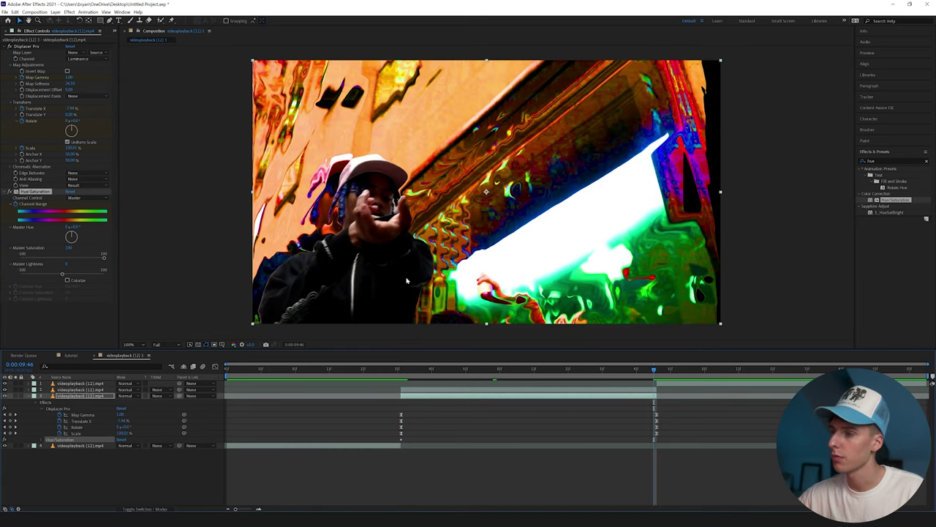
{"action": "left_click_drag", "start_coordinate": [73, 227], "coordinate": [139, 231]}
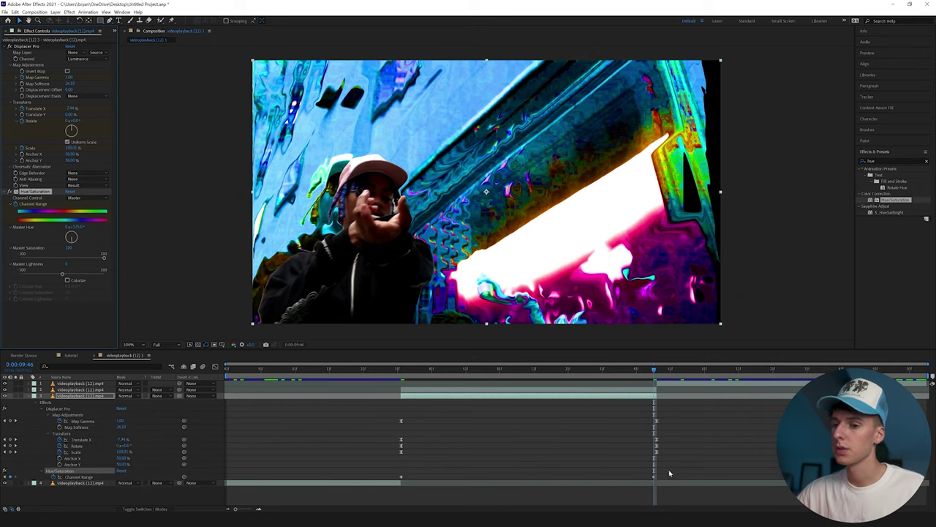
{"action": "left_click_drag", "start_coordinate": [671, 471], "coordinate": [387, 478]}
{"action": "key", "text": "F9"}
{"action": "left_click", "coordinate": [628, 479]}
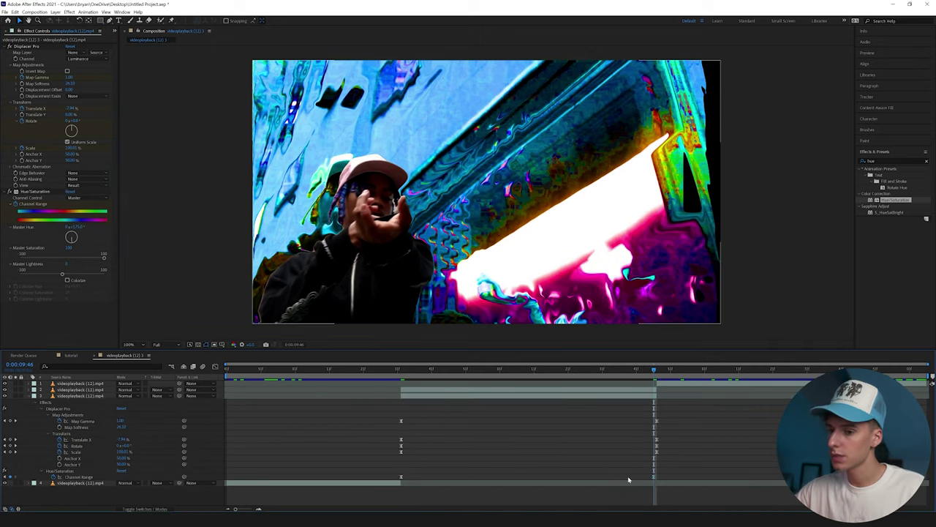
Align the last Channel Range keyframe with the background clip's end, and play back the clip to check the hue shift
{"action": "left_click", "coordinate": [658, 480]}
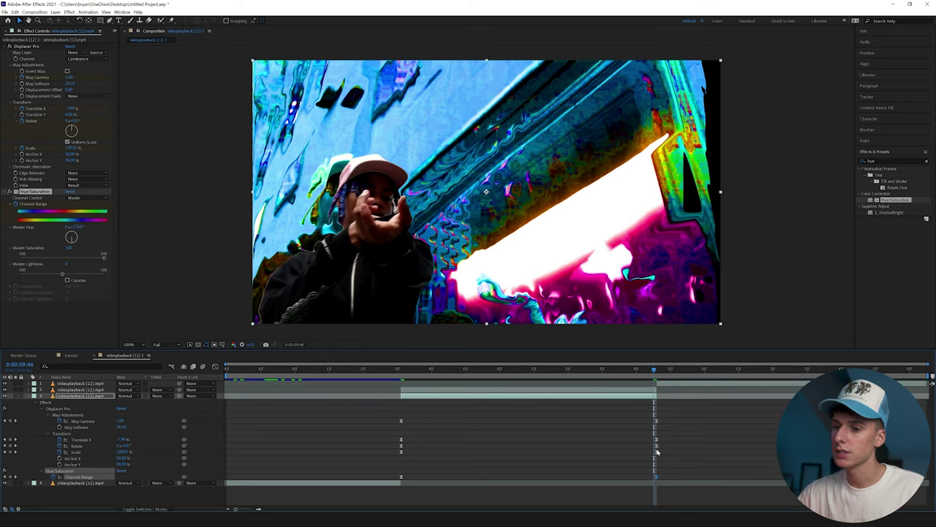
{"action": "left_click", "coordinate": [392, 370]}
{"action": "key", "text": "space"}
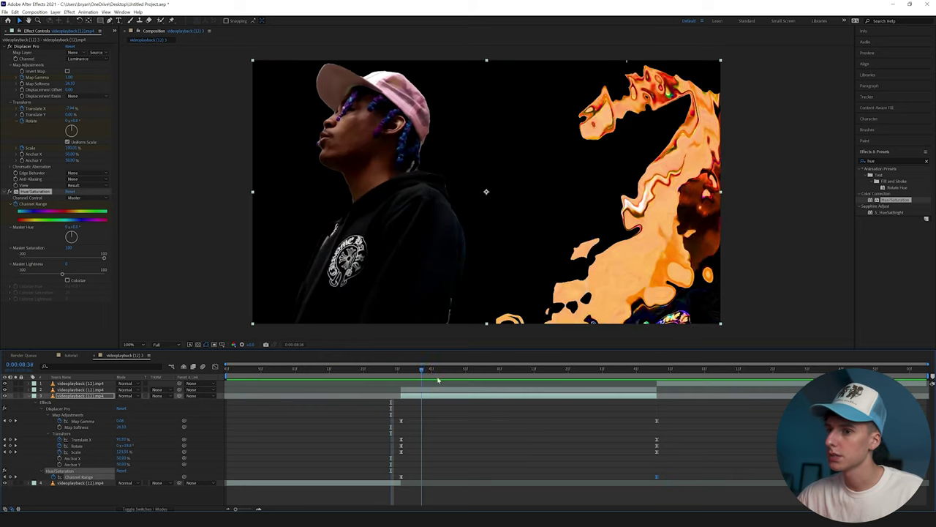
{"action": "key", "text": "space"}
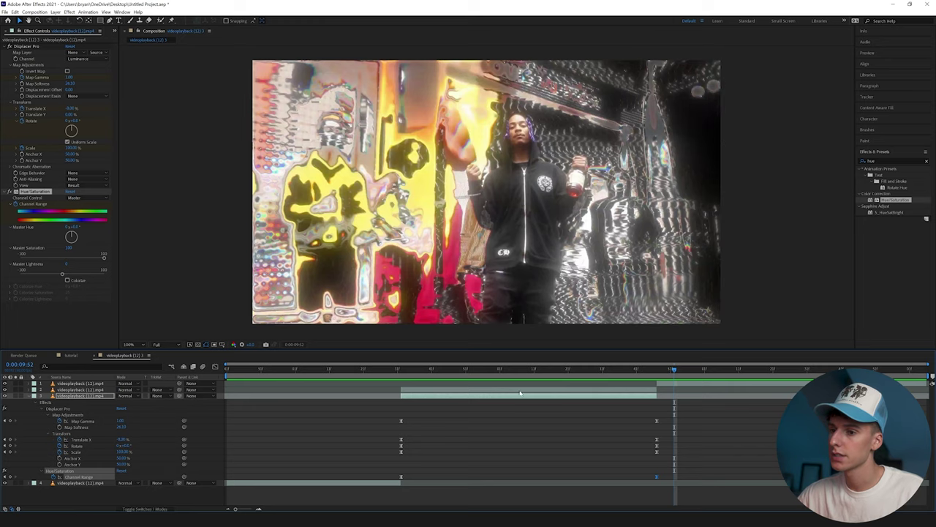
Duplicate the displaced background clip, delete Hue/Saturation and Displacer Pro from the lower copy, and hide the upper copy
{"action": "left_click", "coordinate": [486, 370]}
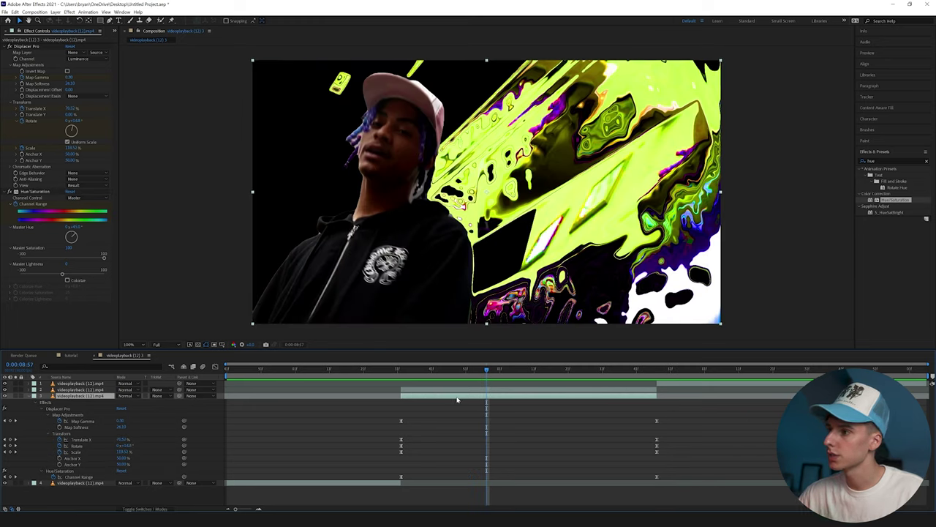
{"action": "key", "text": "ctrl+d"}
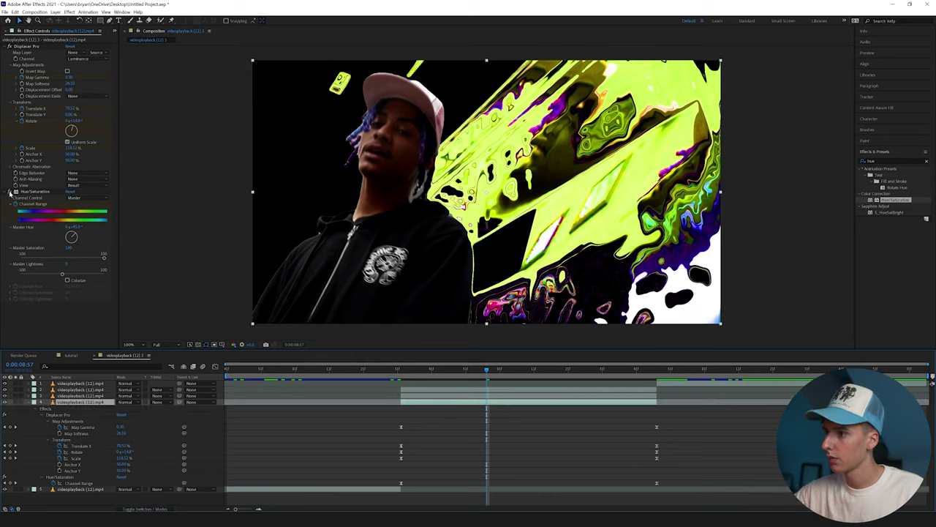
{"action": "left_click", "coordinate": [23, 192]}
{"action": "key", "text": "Delete"}
{"action": "left_click", "coordinate": [23, 47]}
{"action": "key", "text": "Delete"}
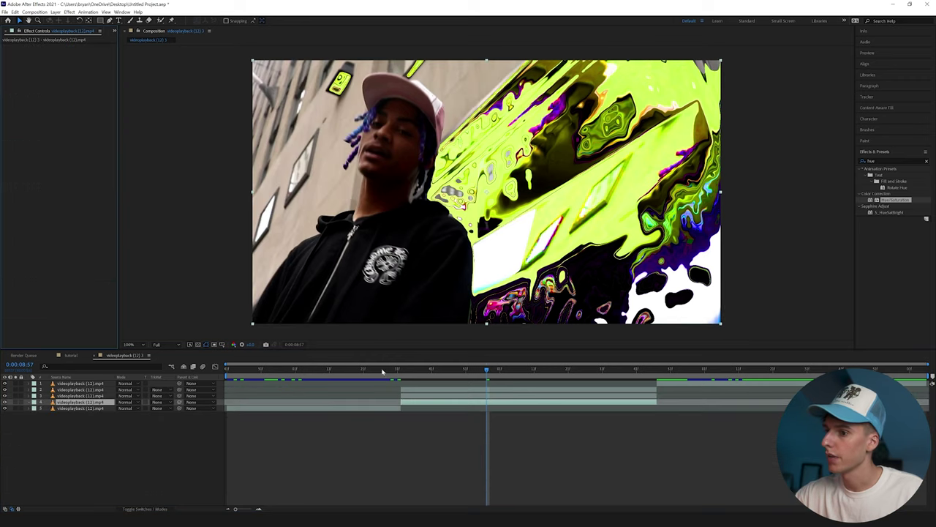
{"action": "left_click", "coordinate": [5, 397]}
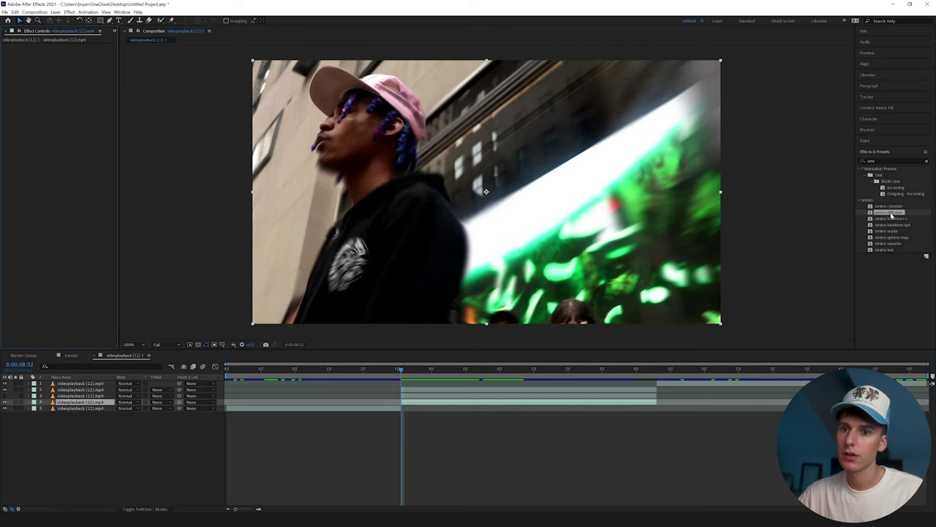
Apply omino diffusion to the lower background copy, with a color count of 6 and error across of about 0.99
{"action": "left_click_drag", "start_coordinate": [894, 212], "coordinate": [454, 402]}
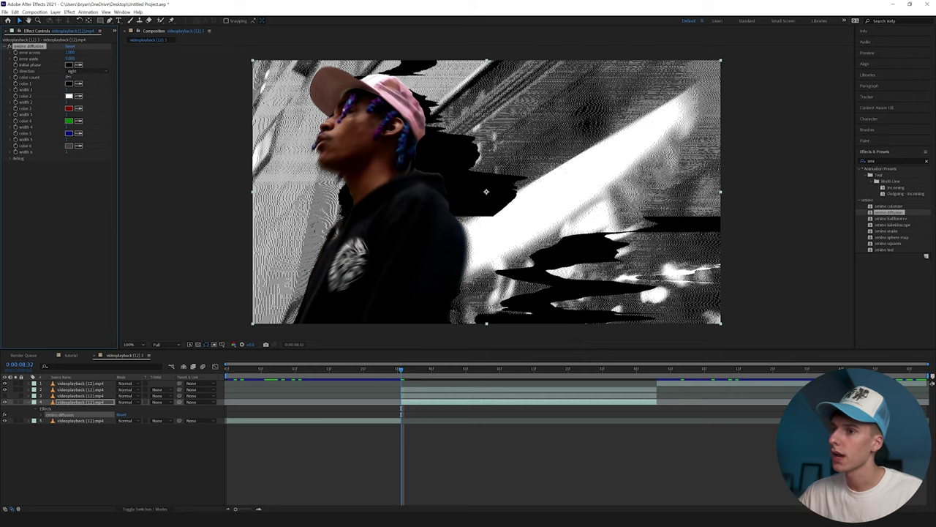
{"action": "left_click_drag", "start_coordinate": [68, 77], "coordinate": [142, 82]}
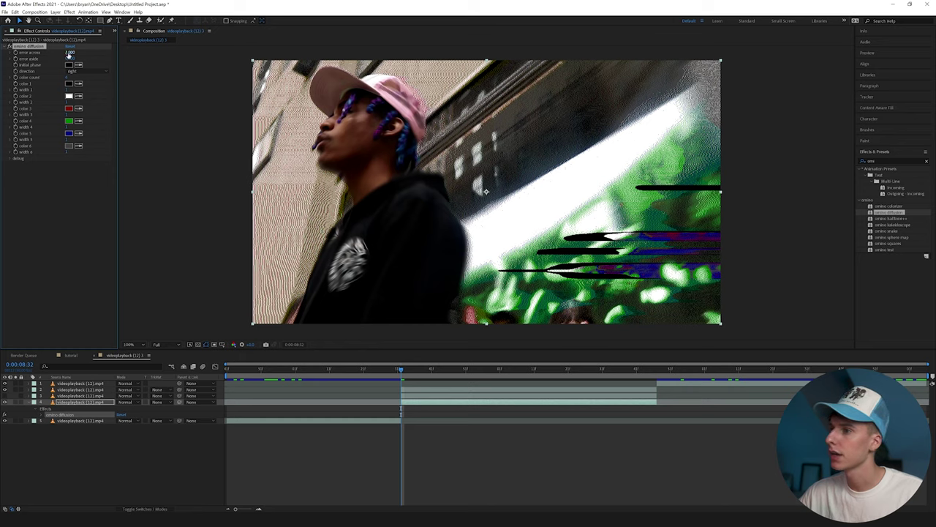
{"action": "mouse_move", "coordinate": [68, 55]}
{"action": "left_mouse_down"}
{"action": "mouse_move", "coordinate": [60, 53]}
{"action": "mouse_move", "coordinate": [70, 57]}
{"action": "left_mouse_up"}
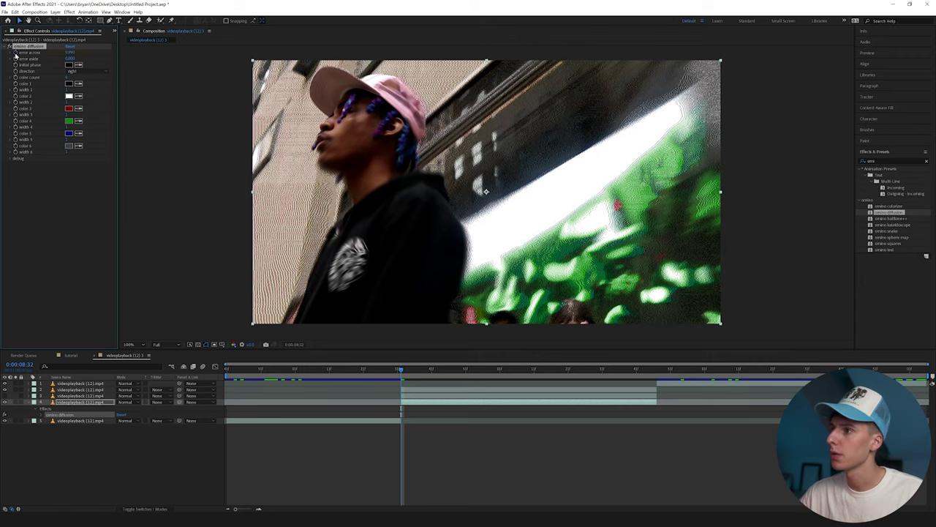
Start keyframing error across at the lower copy's start, and increase omino diffusion's width 1 and width 6
{"action": "left_click", "coordinate": [15, 52]}
{"action": "mouse_move", "coordinate": [69, 59]}
{"action": "left_mouse_down"}
{"action": "mouse_move", "coordinate": [21, 61]}
{"action": "mouse_move", "coordinate": [72, 72]}
{"action": "left_mouse_up"}
{"action": "left_click_drag", "start_coordinate": [67, 90], "coordinate": [70, 91]}
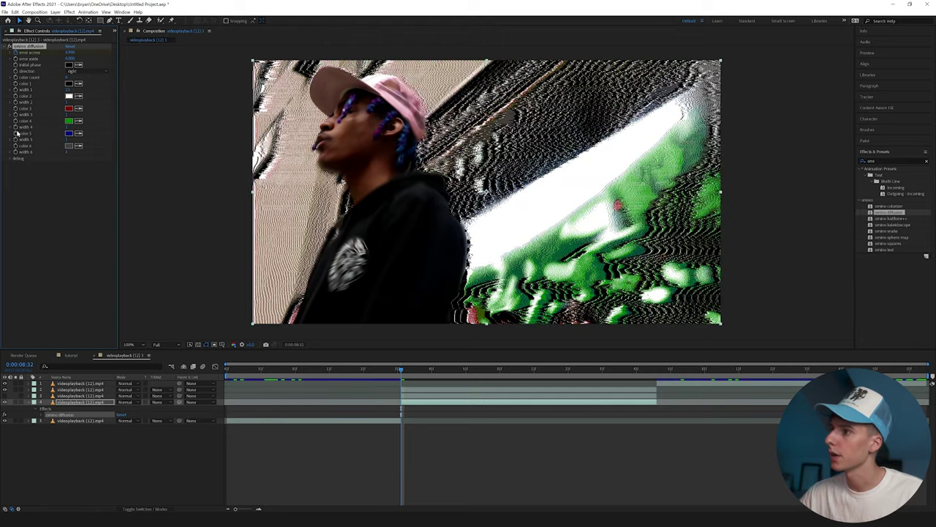
Set error across to about 0.89 at the lower copy's end, align that keyframe with the clip's end, and ease both keyframes
{"action": "left_click_drag", "start_coordinate": [461, 372], "coordinate": [654, 378]}
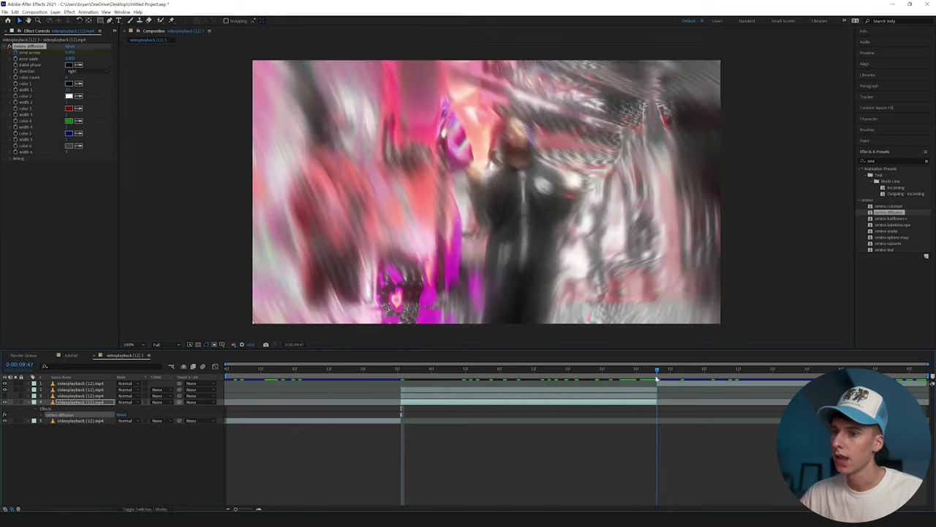
{"action": "left_click_drag", "start_coordinate": [70, 52], "coordinate": [32, 63]}
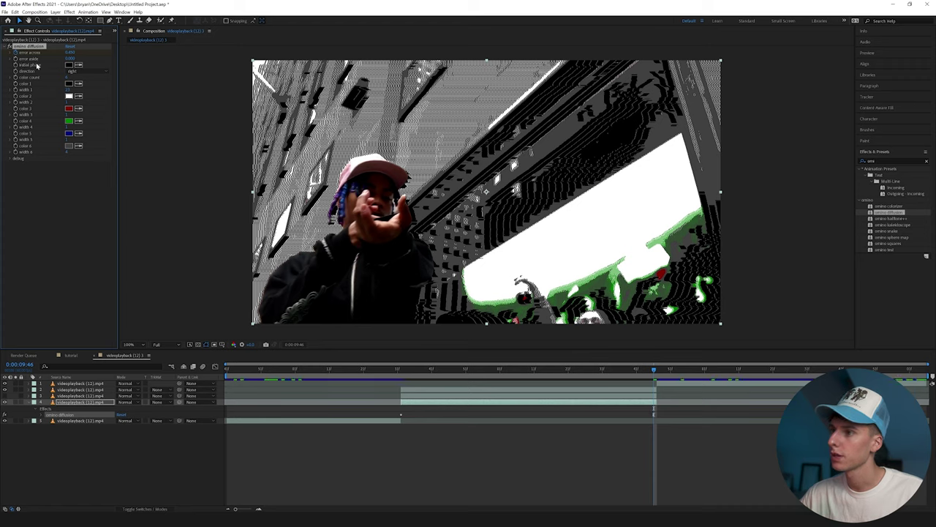
{"action": "key", "text": "u"}
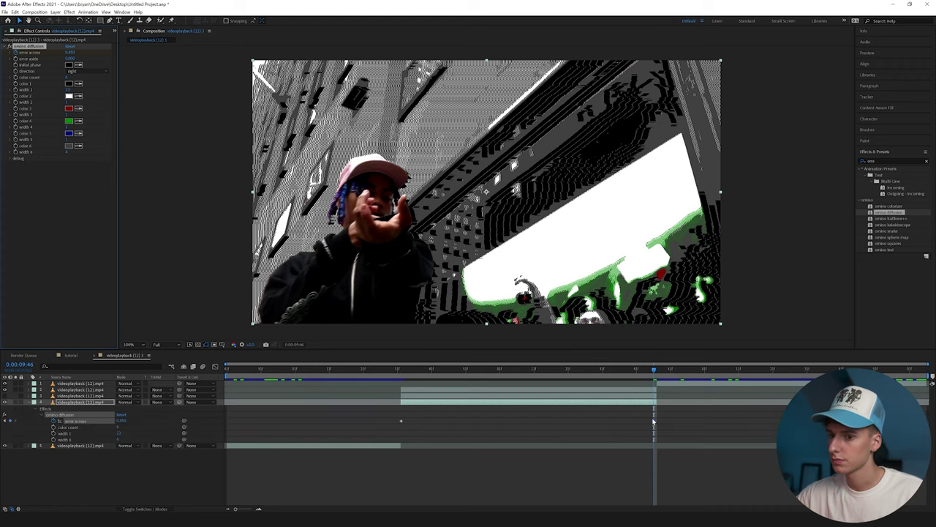
{"action": "left_click_drag", "start_coordinate": [660, 426], "coordinate": [388, 426]}
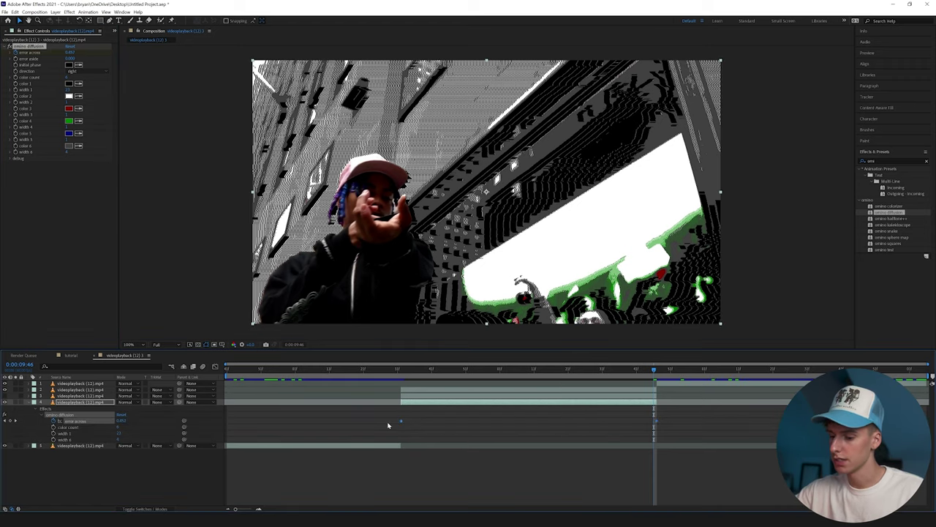
Show the displaced background copy again and play back the clip from its start to check the diffusion behind it
{"action": "left_click", "coordinate": [400, 370]}
{"action": "key", "text": "space"}
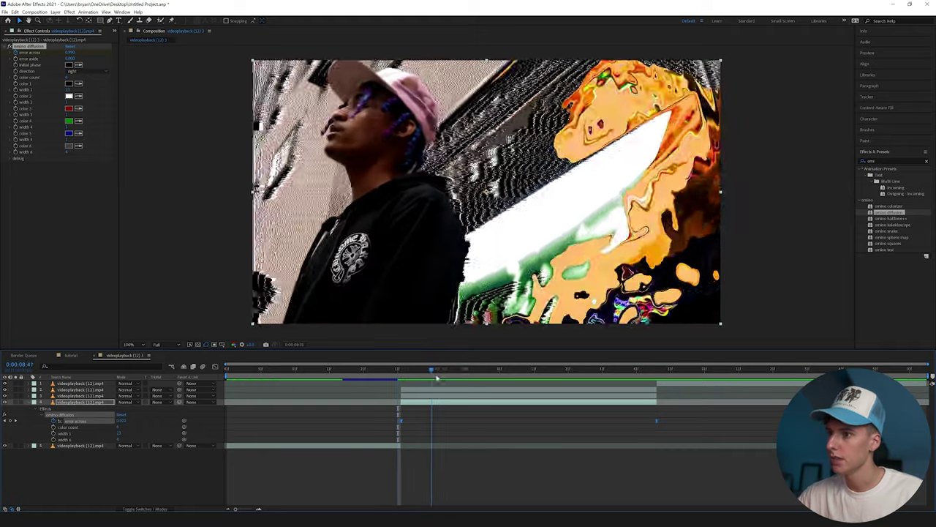
{"action": "left_click_drag", "start_coordinate": [464, 379], "coordinate": [388, 374]}
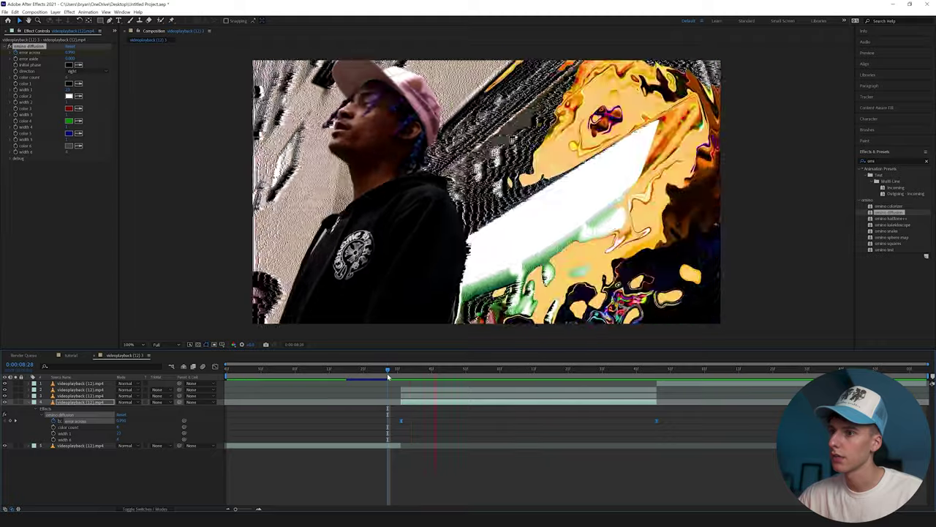
{"action": "key", "text": "space"}
{"action": "left_click", "coordinate": [401, 370]}
{"action": "key", "text": "space"}
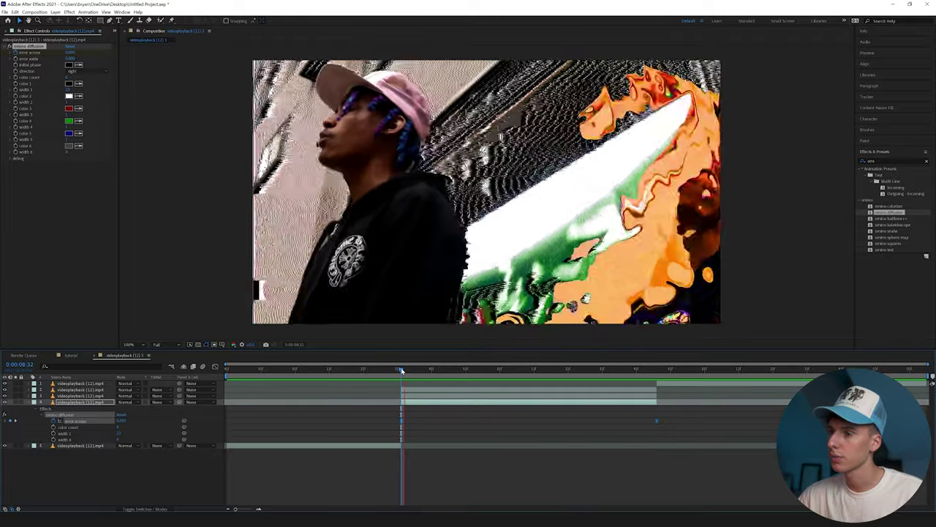
Compare playback of the clip with omino diffusion turned off and on
{"action": "key", "text": "space"}
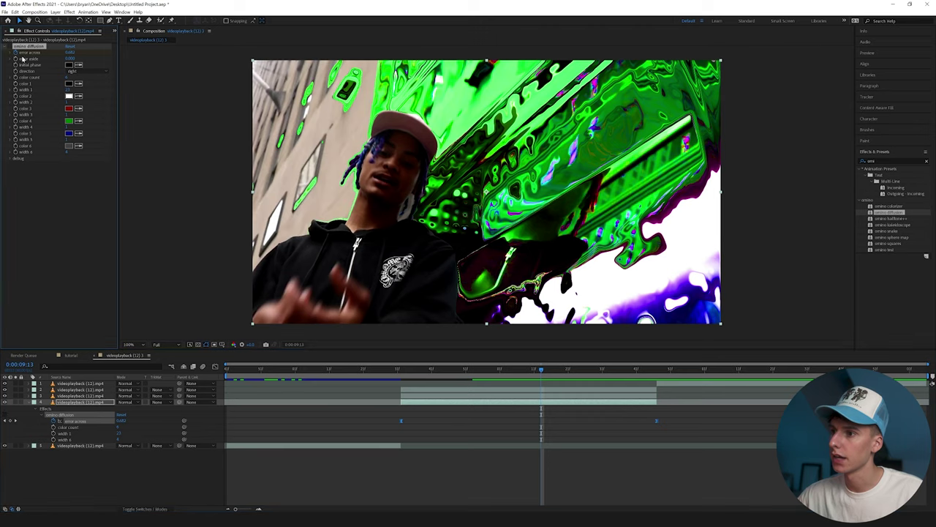
{"action": "left_click", "coordinate": [401, 369]}
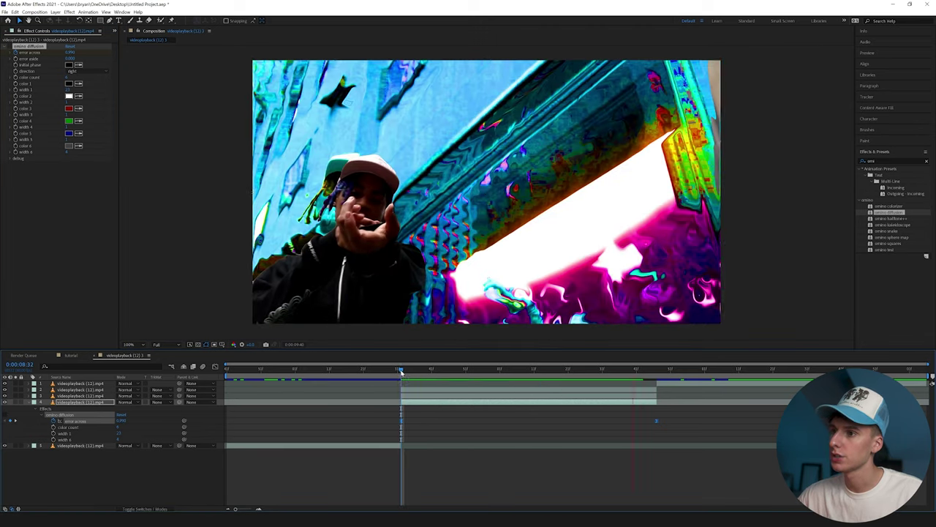
{"action": "key", "text": "space"}
{"action": "key", "text": "space"}
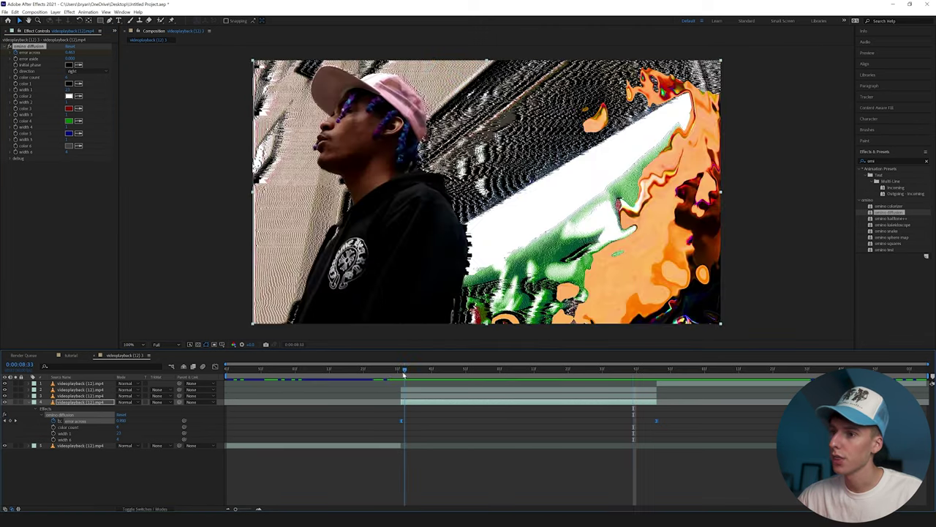
Apply Hue/Saturation to the diffused copy, set Master Saturation to 100, rotate Master Hue past one full turn, and start keyframing Channel Range
{"action": "left_click", "coordinate": [889, 161]}
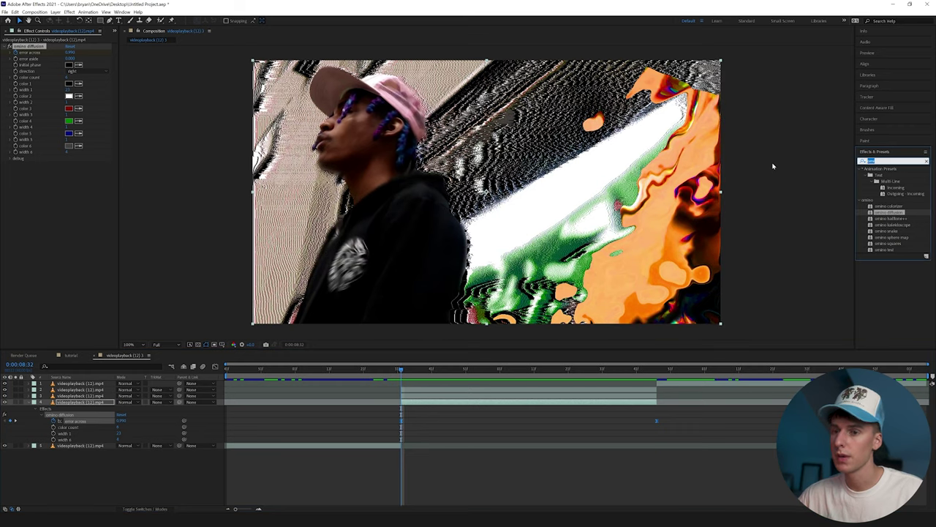
{"action": "type", "text": "hue"}
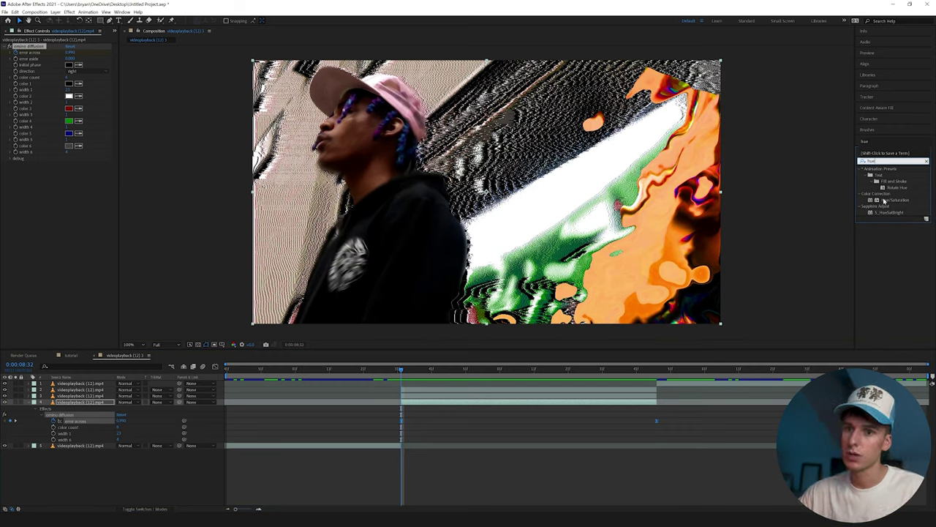
{"action": "double_click", "coordinate": [883, 200]}
{"action": "left_click_drag", "start_coordinate": [77, 199], "coordinate": [112, 193]}
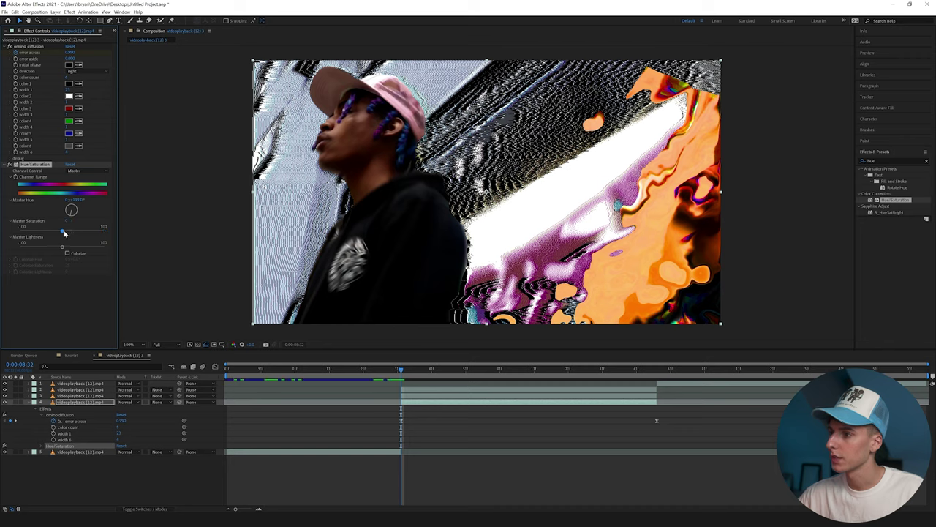
{"action": "left_click_drag", "start_coordinate": [63, 230], "coordinate": [104, 230]}
{"action": "left_click_drag", "start_coordinate": [76, 199], "coordinate": [226, 196]}
{"action": "left_click", "coordinate": [16, 177]}
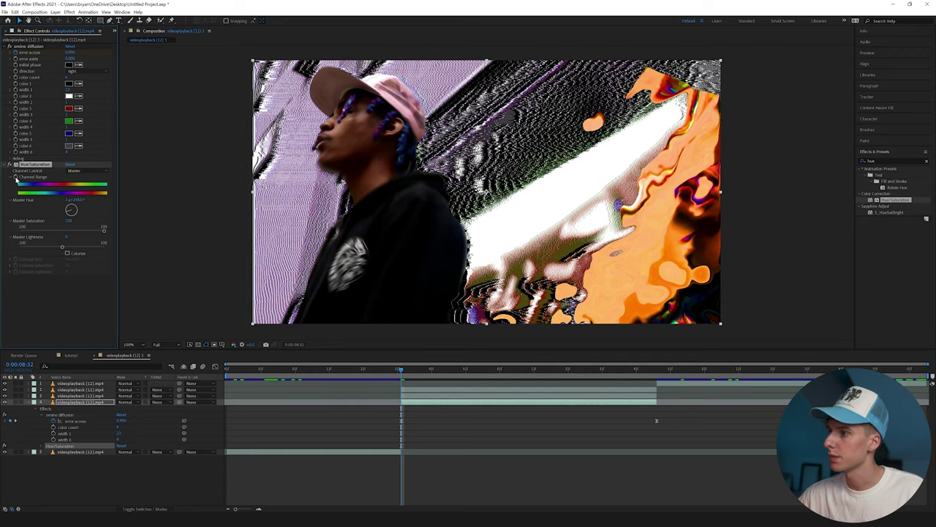
Apply RSMB to the diffused background copy, set Blur Amount to 1.00, and play back the clip from its start
{"action": "left_click_drag", "start_coordinate": [510, 371], "coordinate": [614, 373]}
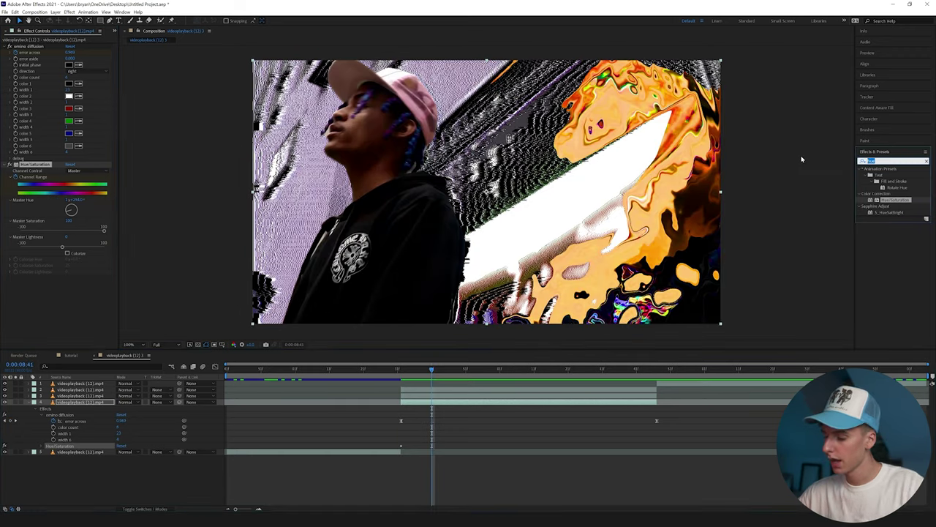
{"action": "type", "text": "rsmb"}
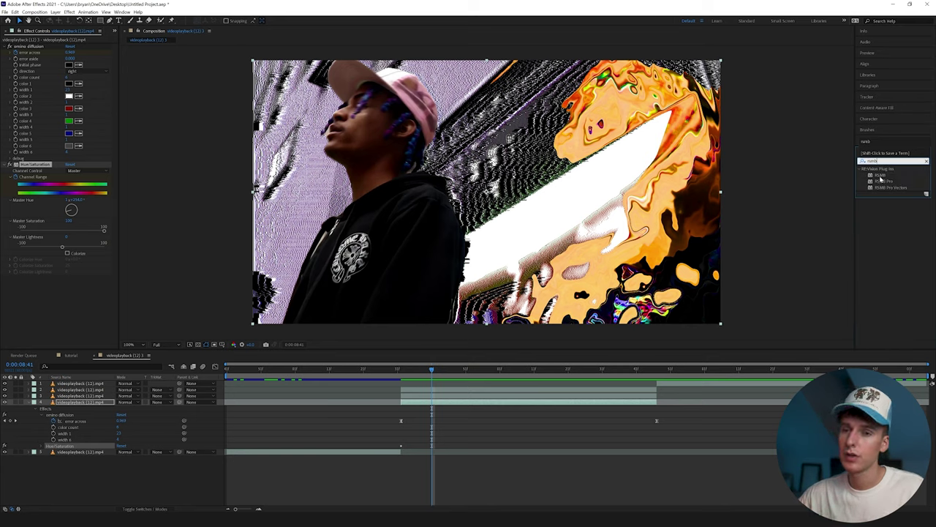
{"action": "left_click_drag", "start_coordinate": [880, 178], "coordinate": [65, 297]}
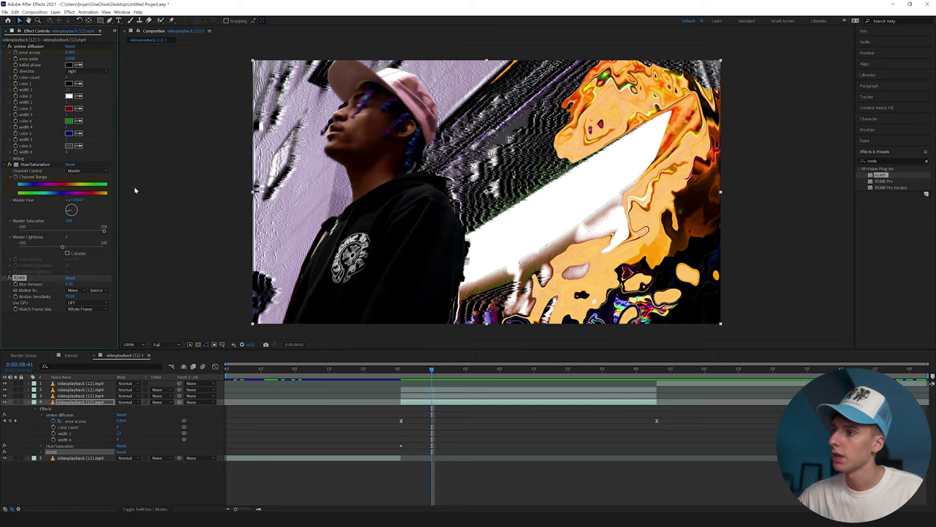
{"action": "left_click_drag", "start_coordinate": [438, 376], "coordinate": [411, 376]}
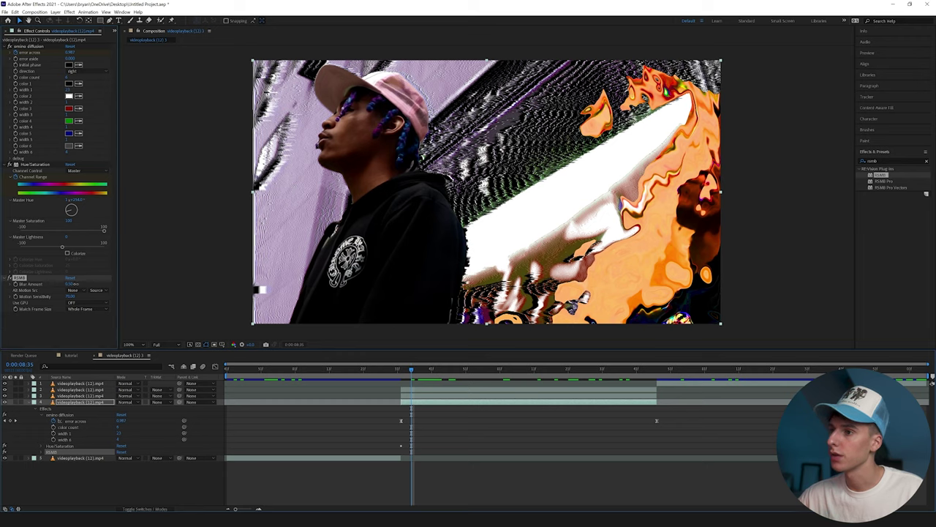
{"action": "left_click_drag", "start_coordinate": [70, 284], "coordinate": [90, 283]}
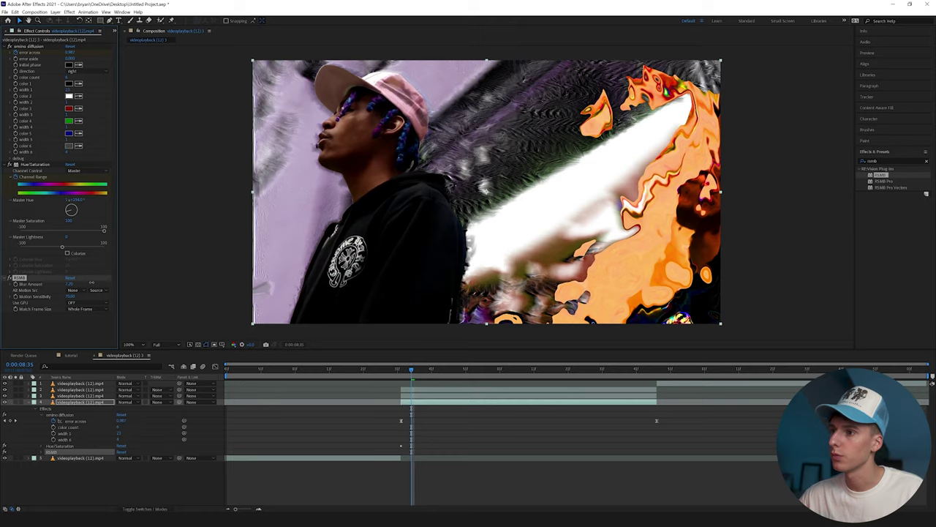
{"action": "left_click", "coordinate": [398, 373]}
{"action": "key", "text": "space"}
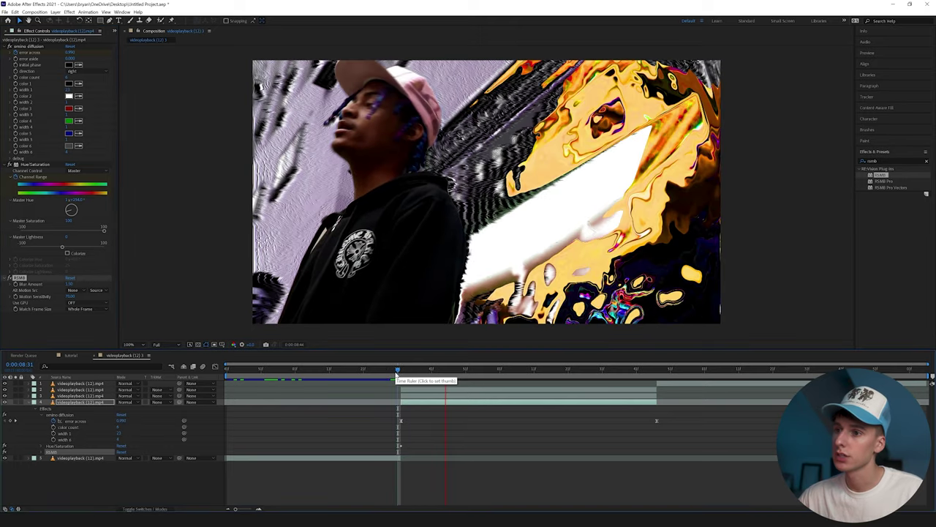